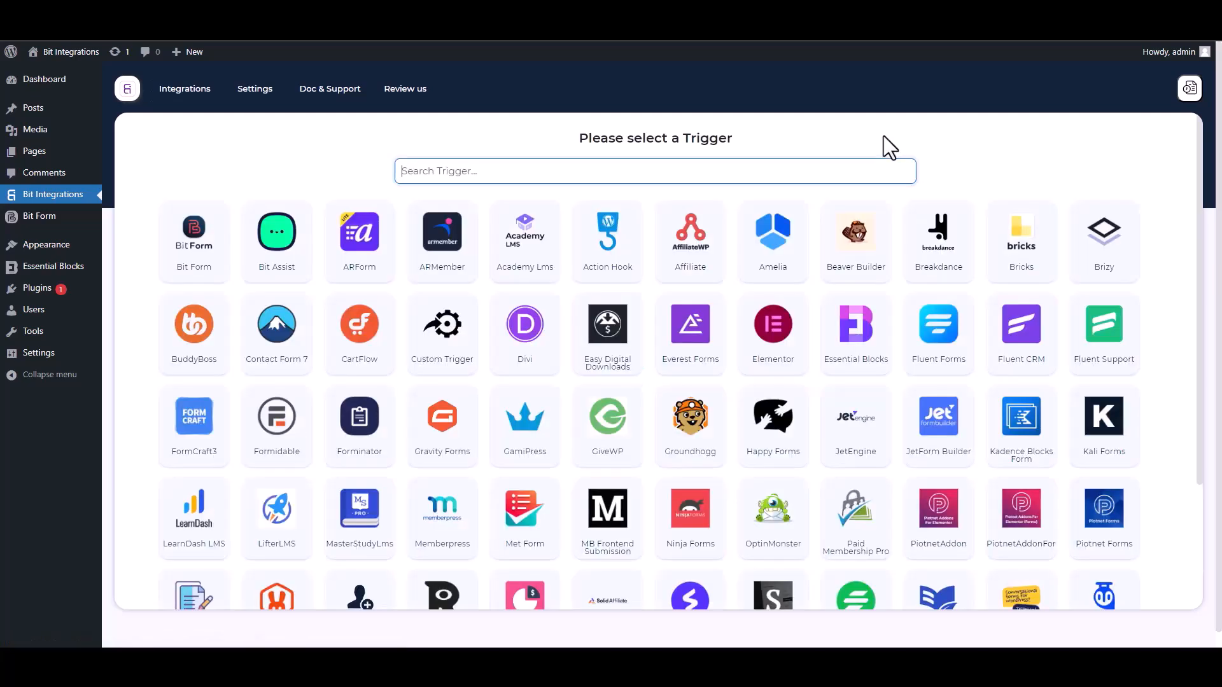
# Step: Search the triggers for Essential Blocks, select it and start fetching its form data
pyautogui.write('ess')
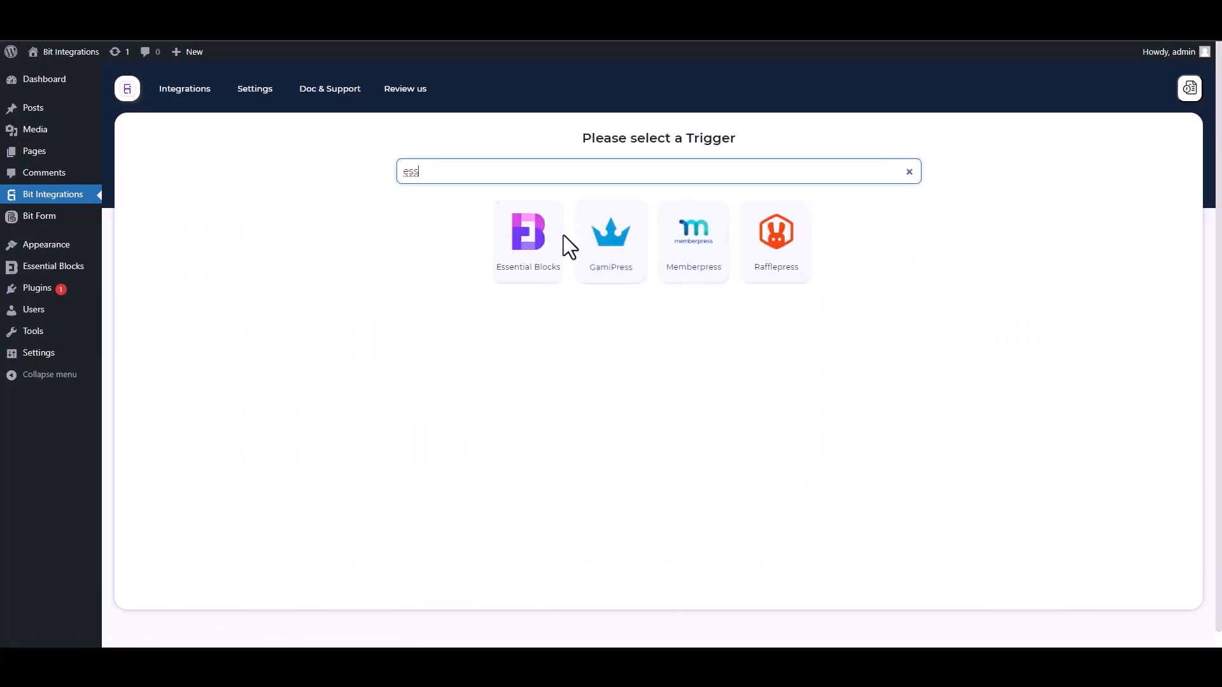
pyautogui.click(524, 283)
pyautogui.click(657, 299)
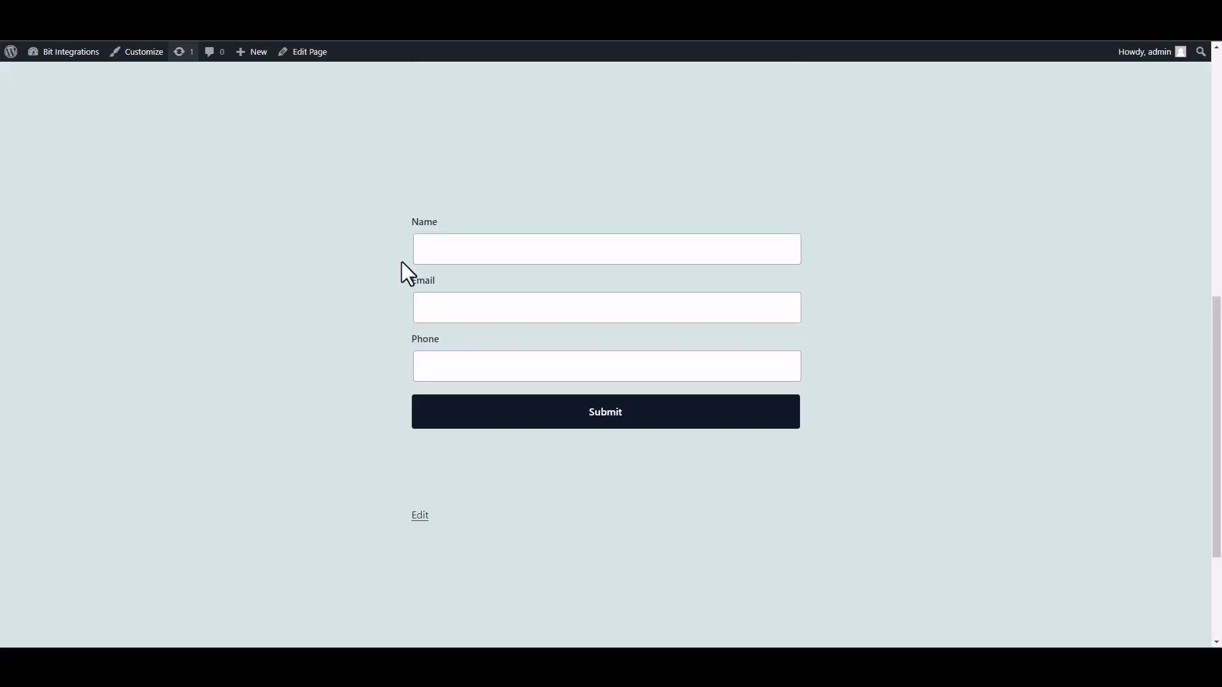
# Step: Fill the test form with the name test, a sample e-mail address and phone number, and submit it
pyautogui.click(524, 260)
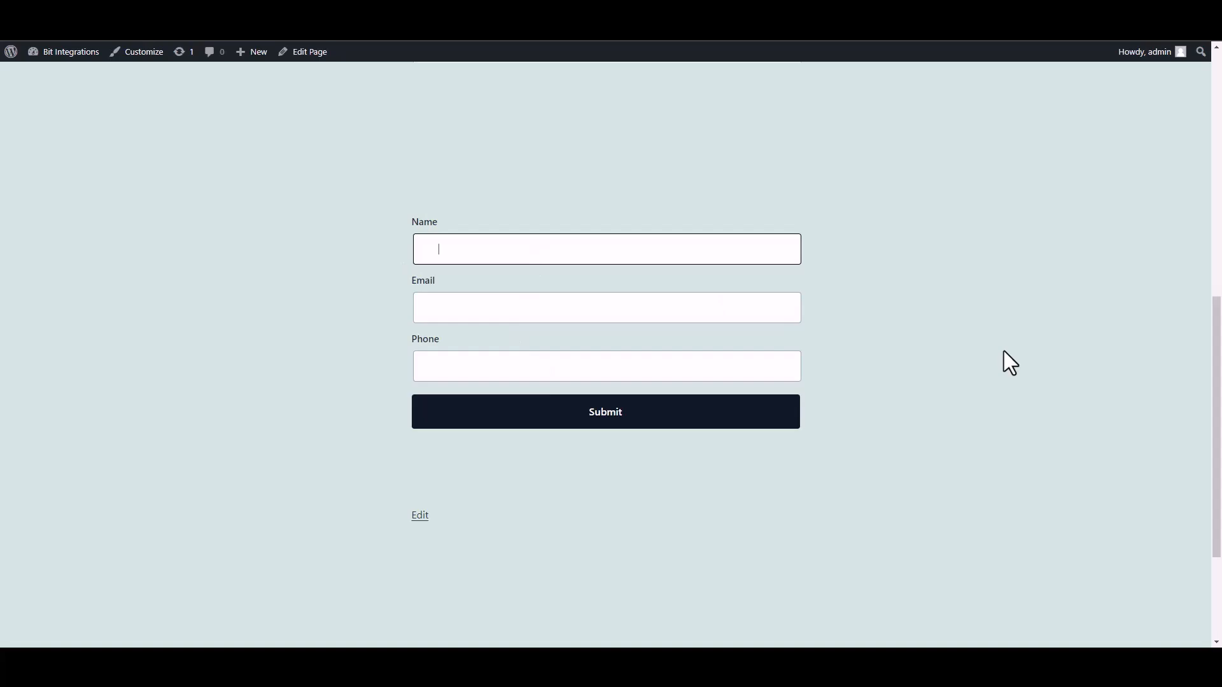
pyautogui.write('test')
pyautogui.click(731, 312)
pyautogui.write('test@gmail.com')
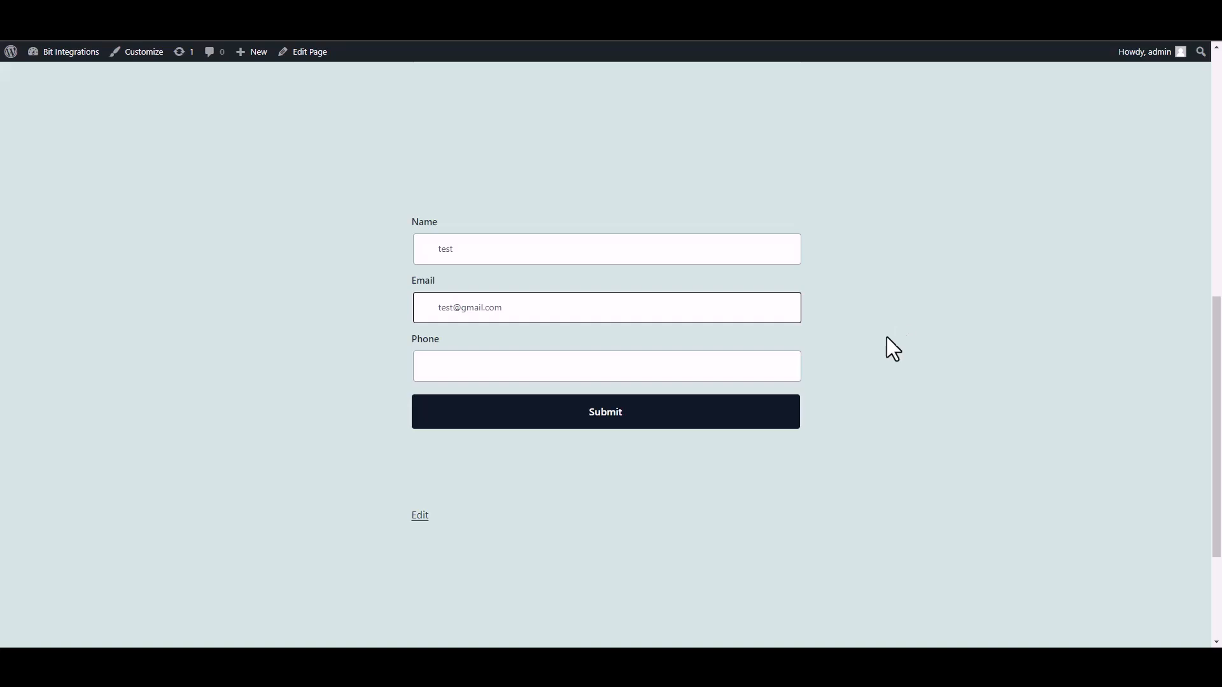
pyautogui.click(734, 373)
pyautogui.write('58566255')
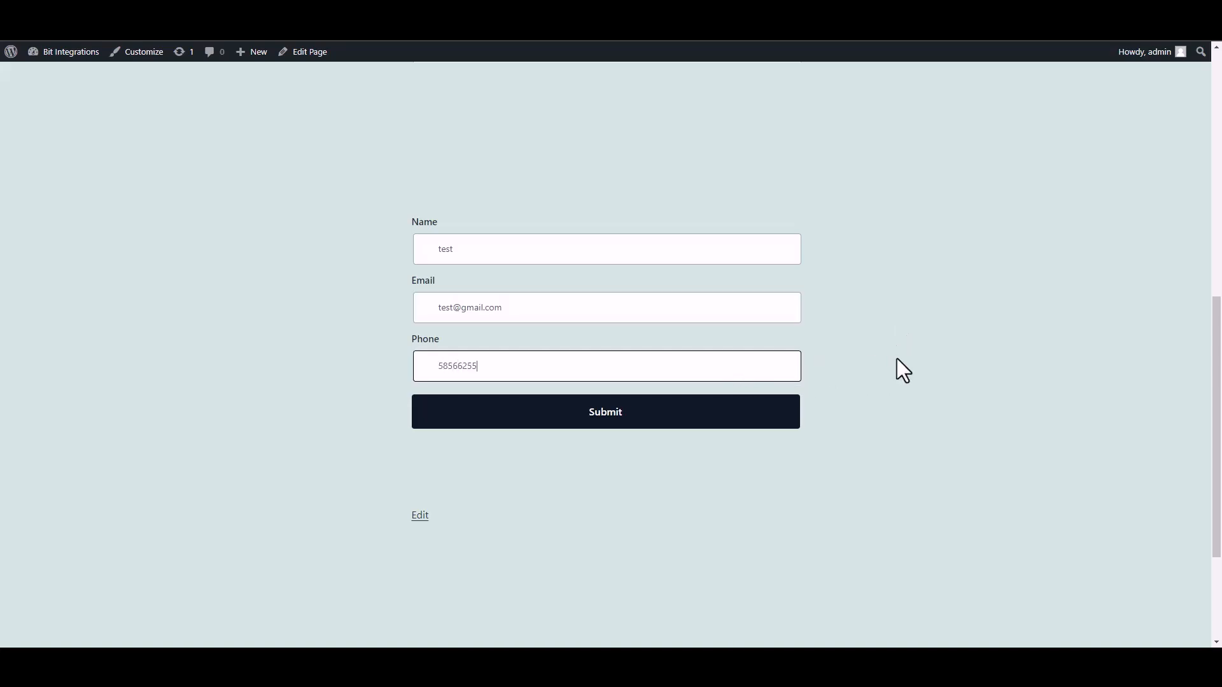
pyautogui.click(784, 413)
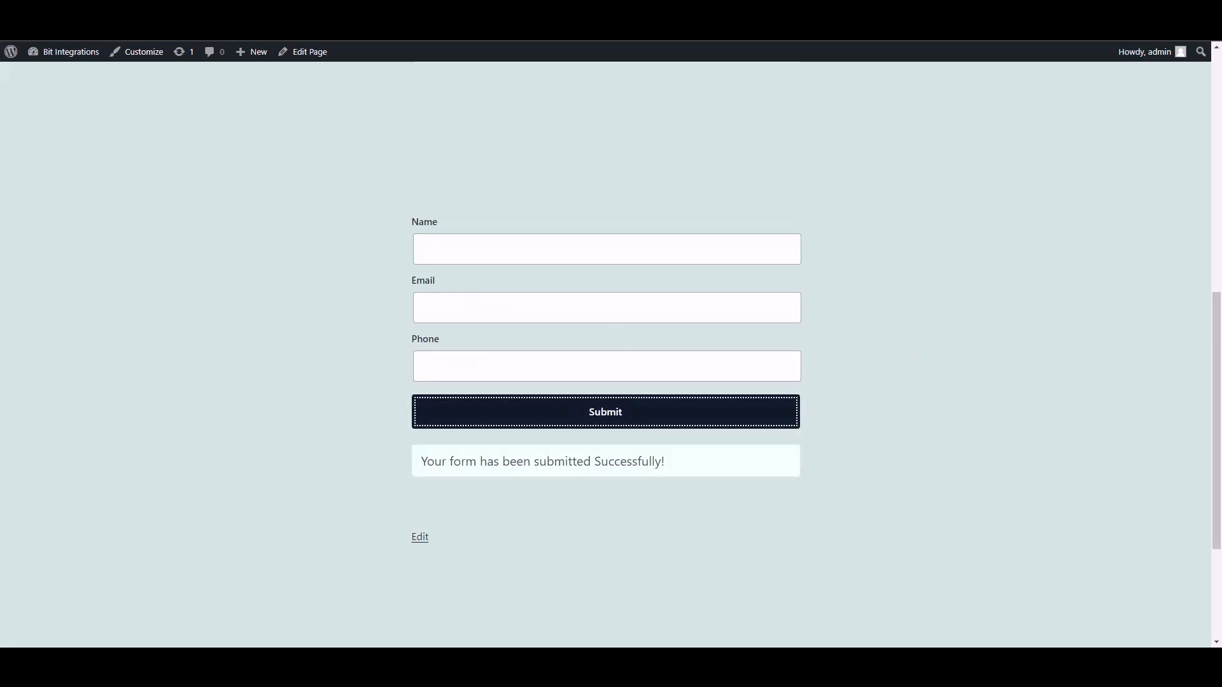
# Step: Select field 0 and the Name, Email and Phone fields of the fetched object 1
pyautogui.click(343, 19)
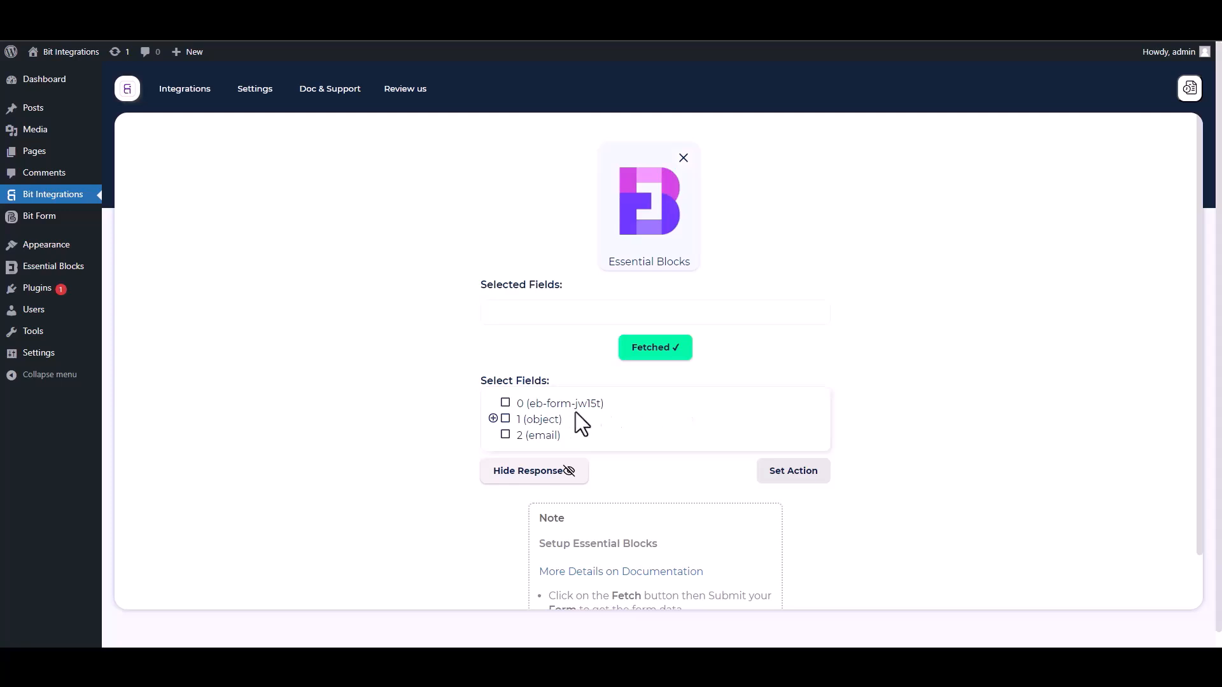
pyautogui.moveTo(608, 405); pyautogui.dragTo(511, 405)
pyautogui.click(509, 405)
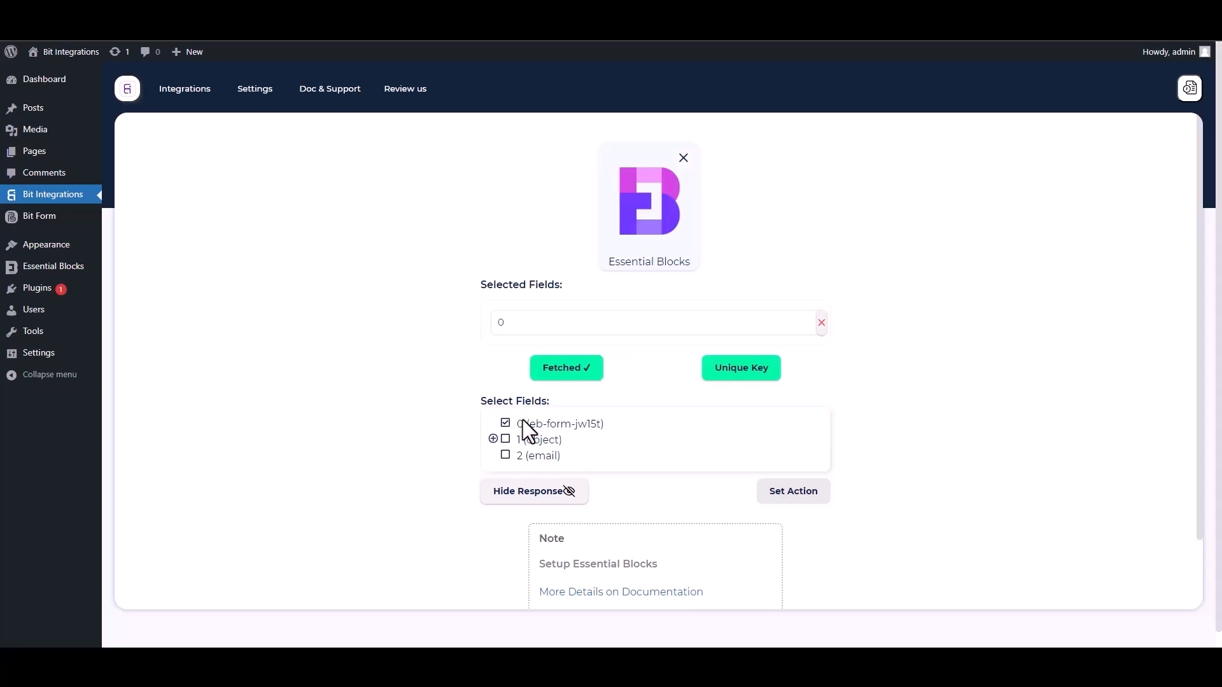
pyautogui.click(493, 439)
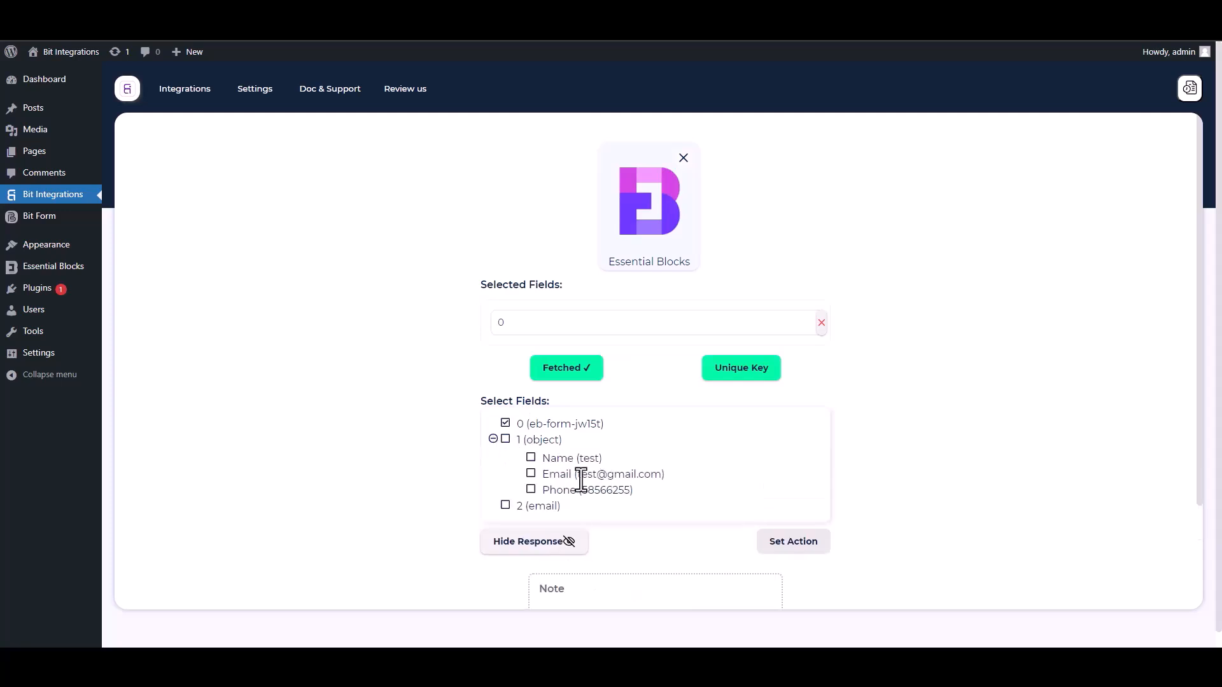
pyautogui.click(531, 459)
pyautogui.click(532, 505)
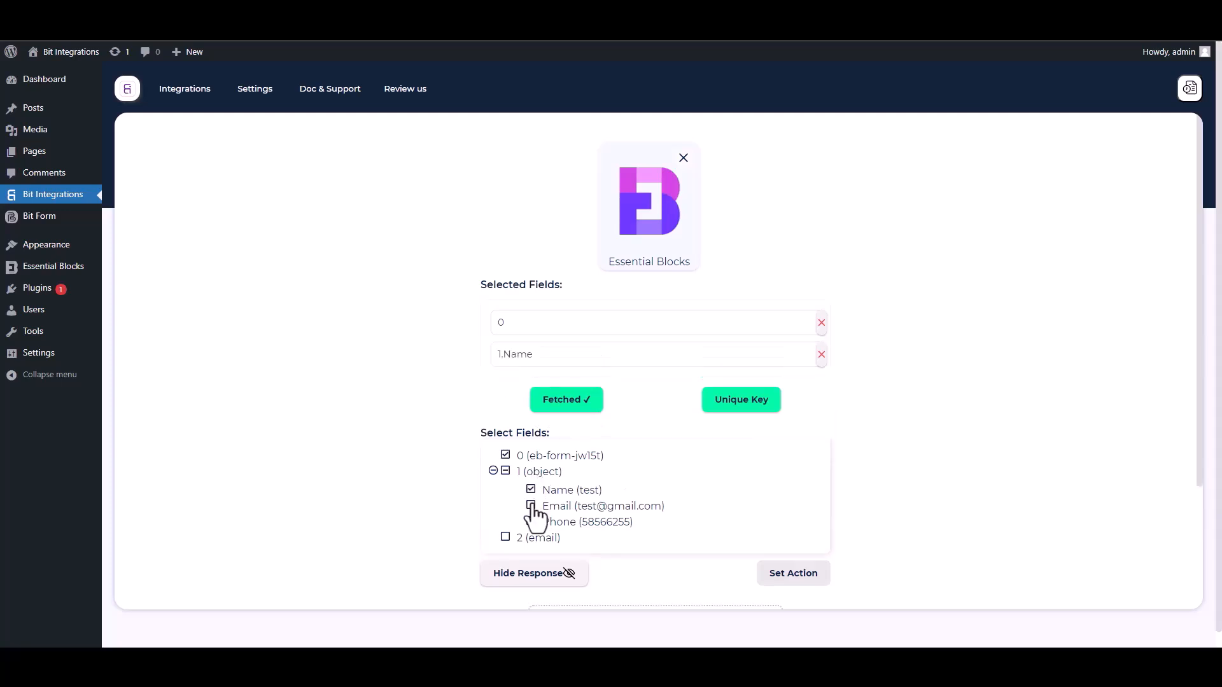
pyautogui.click(532, 554)
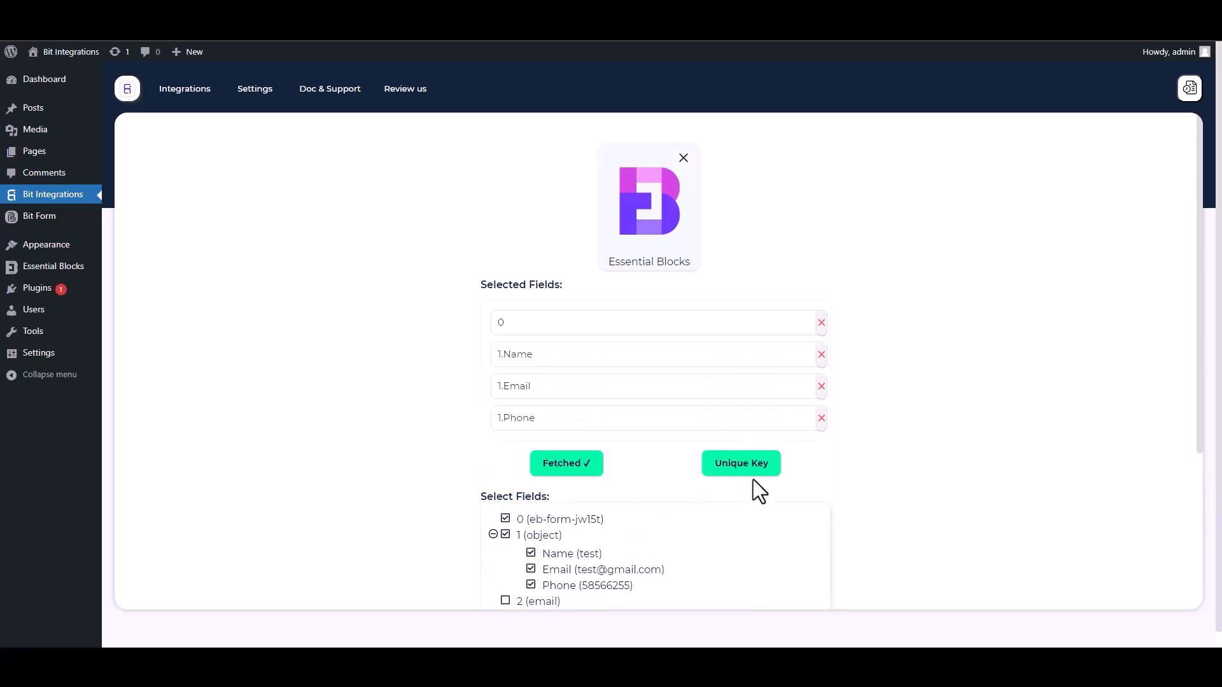
# Step: Set the unique primary key to field 0
pyautogui.scroll(-2, 1201, 458)
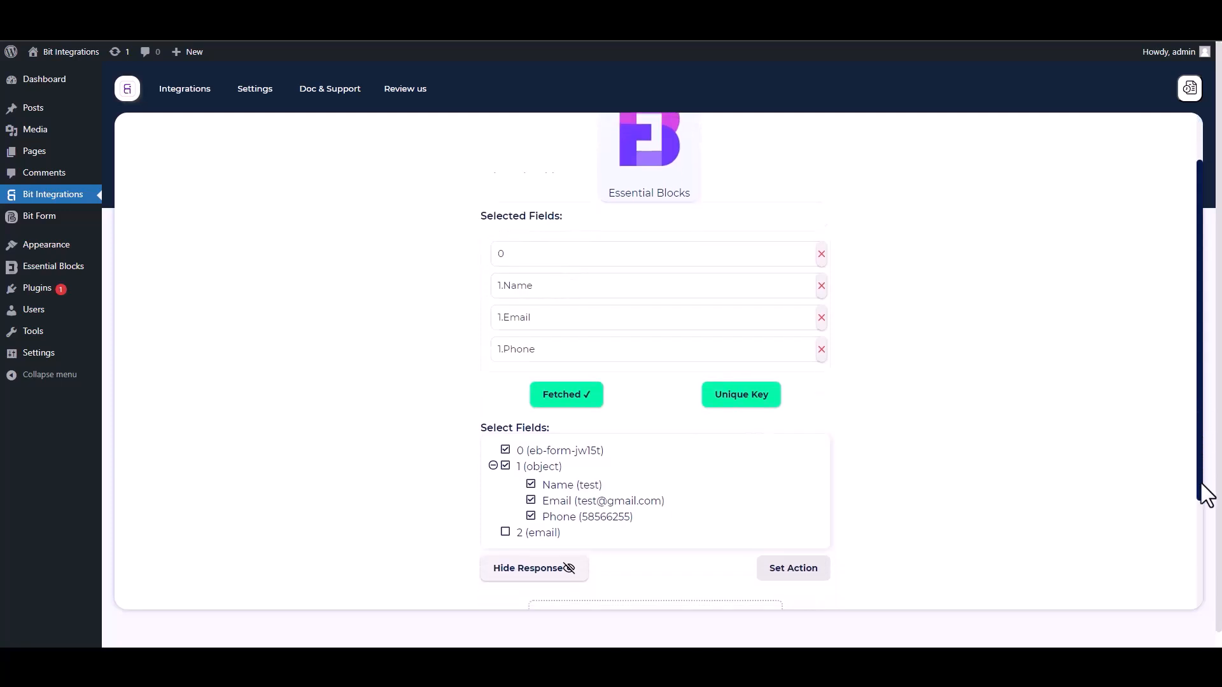
pyautogui.click(748, 351)
pyautogui.click(595, 351)
pyautogui.click(515, 382)
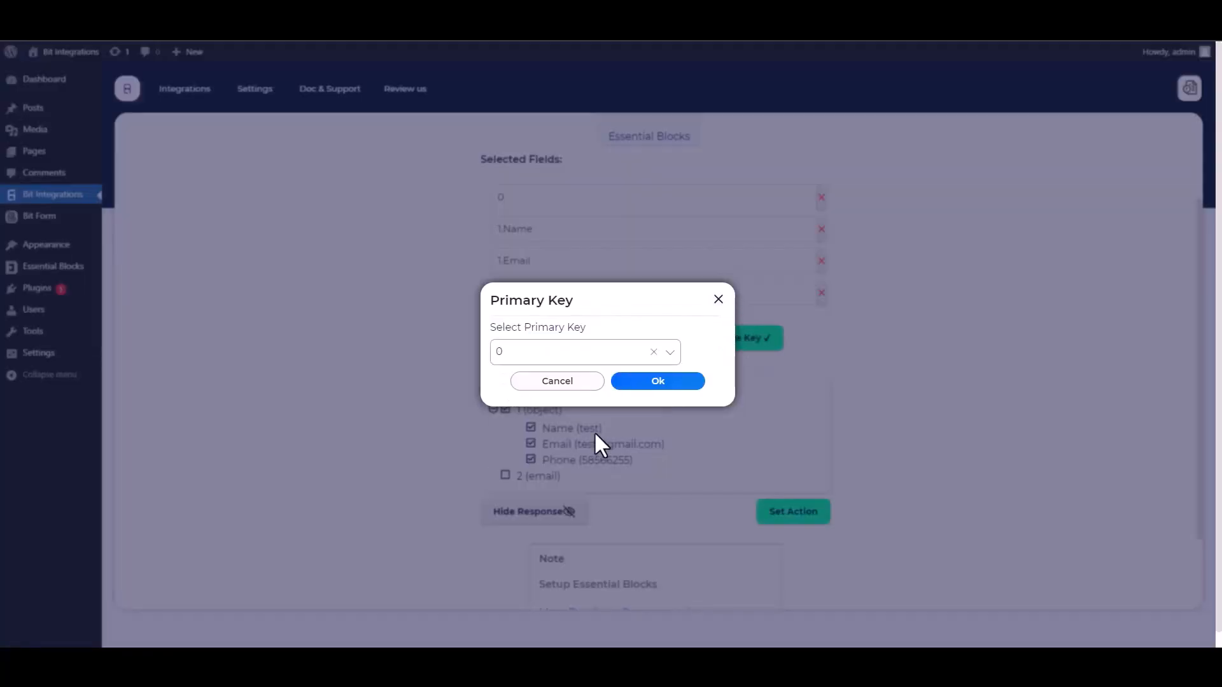
pyautogui.click(653, 385)
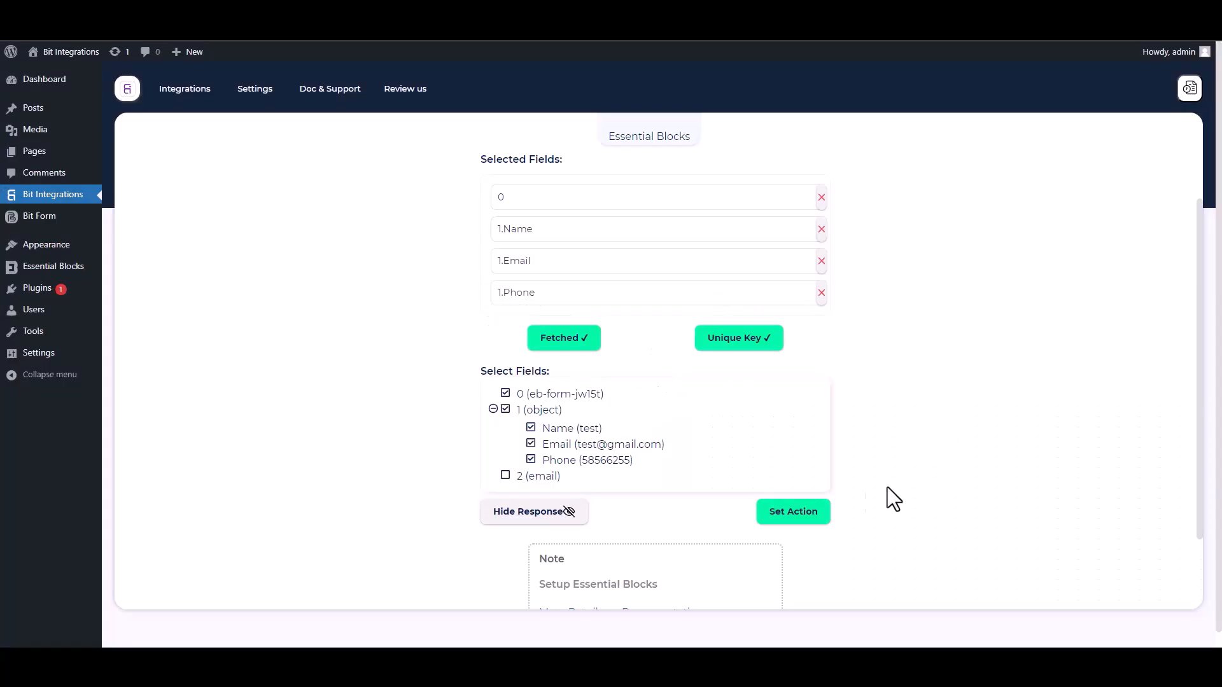
# Step: Set the action by searching for zoho cr and choosing Zoho CRM
pyautogui.click(826, 517)
pyautogui.click(635, 142)
pyautogui.write('zoho cr')
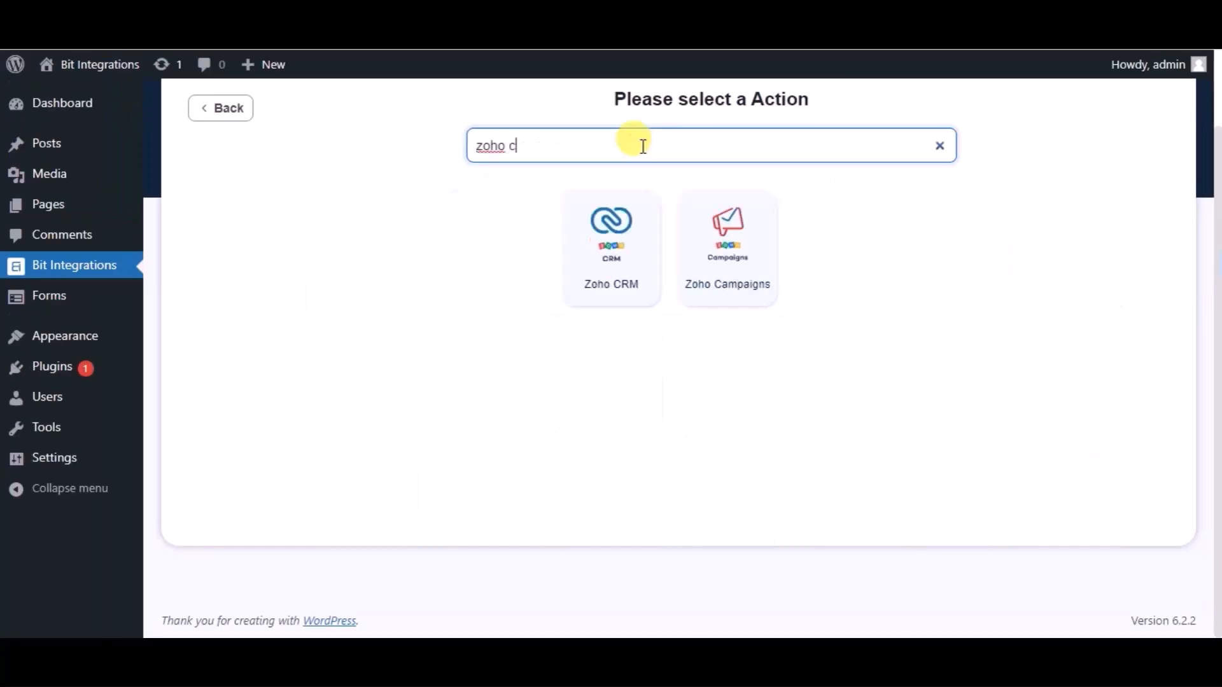
pyautogui.click(663, 248)
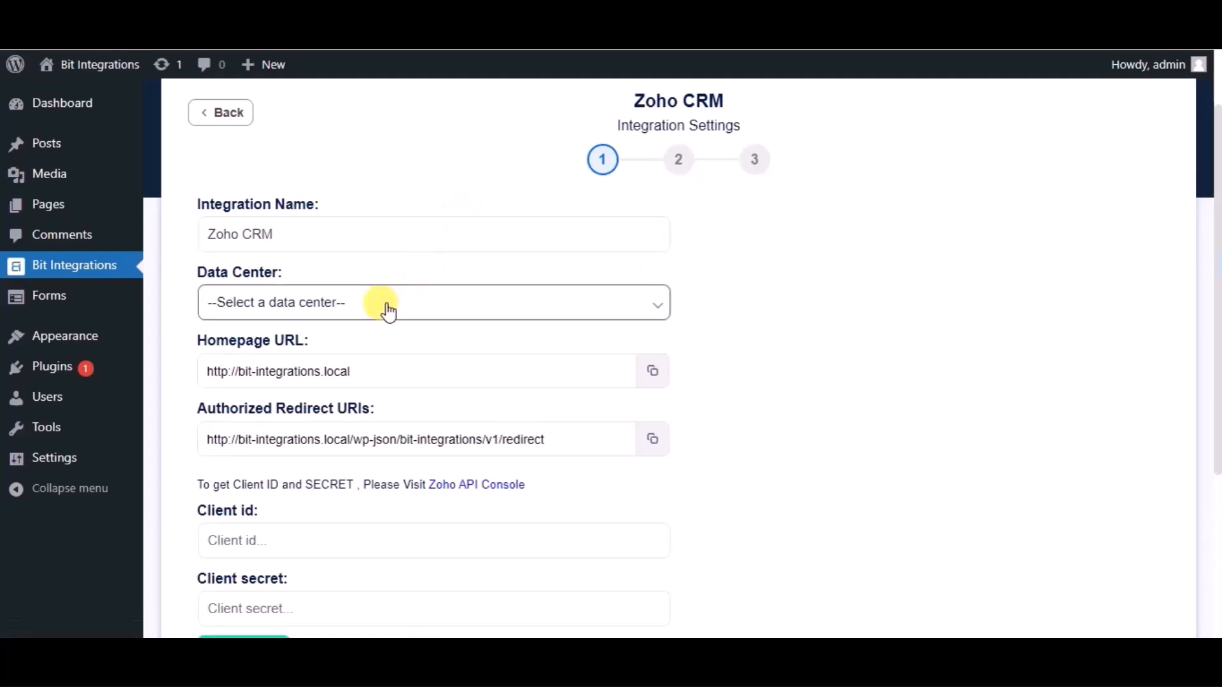
# Step: Choose the zoho.com data center and open the Zoho API Console link
pyautogui.click(397, 303)
pyautogui.click(286, 348)
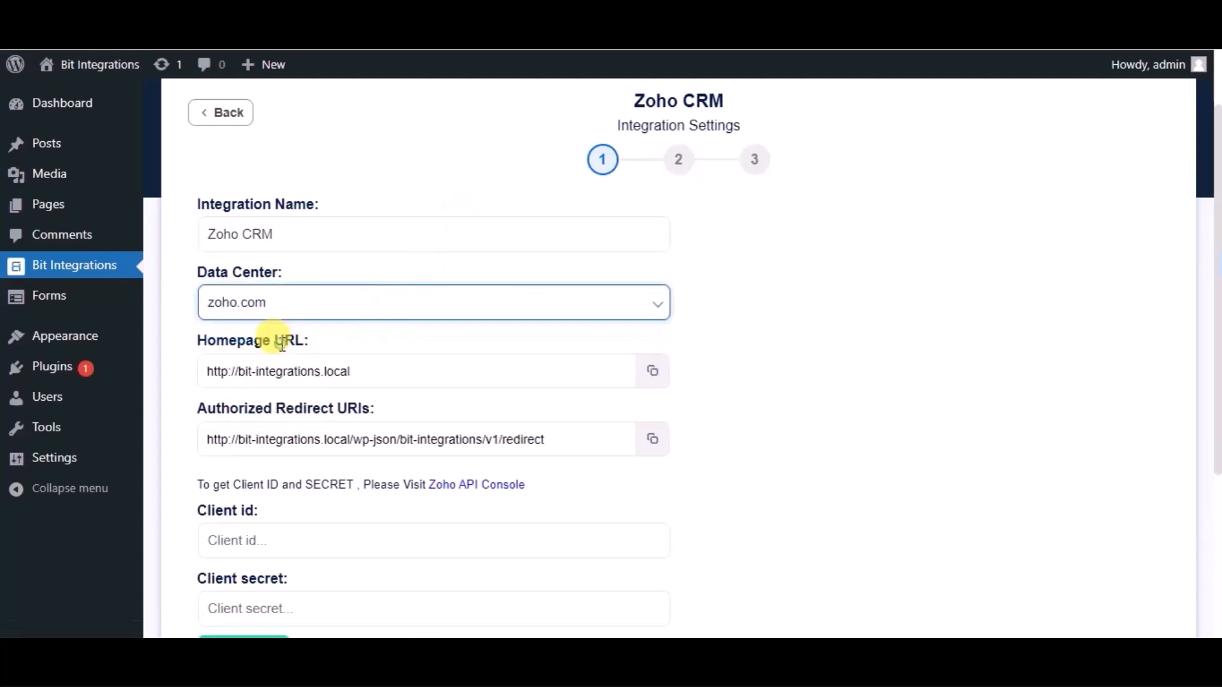
pyautogui.scroll(-2, 287, 344)
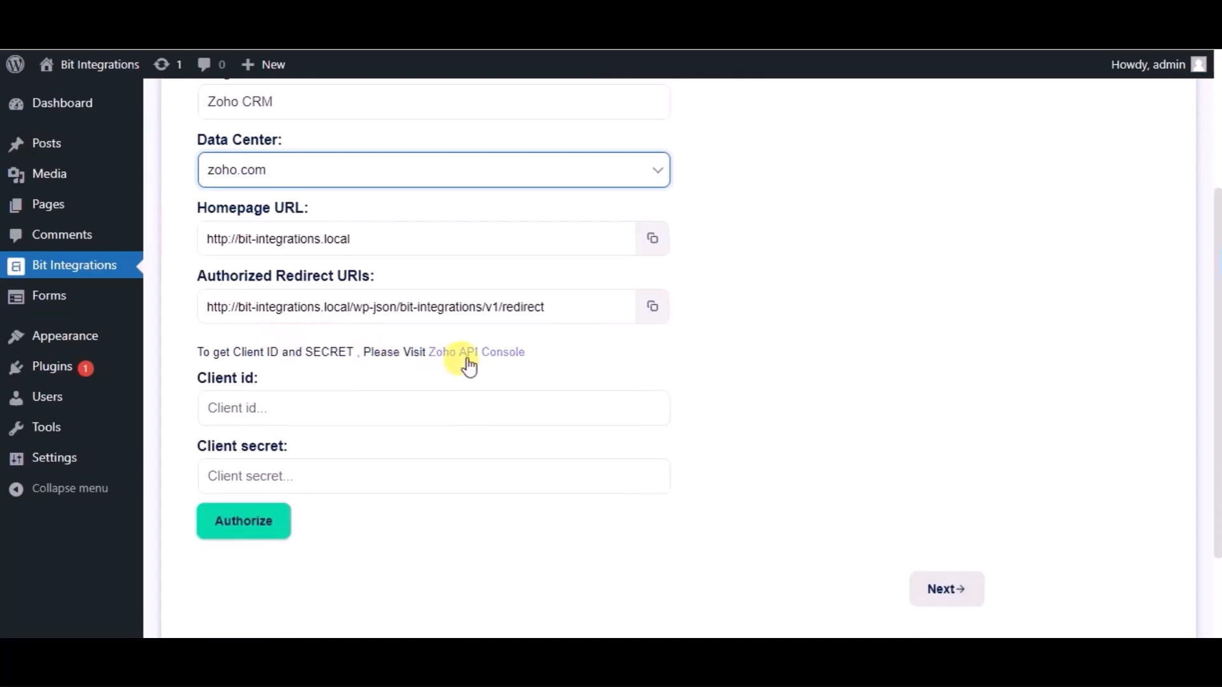
pyautogui.click(468, 363)
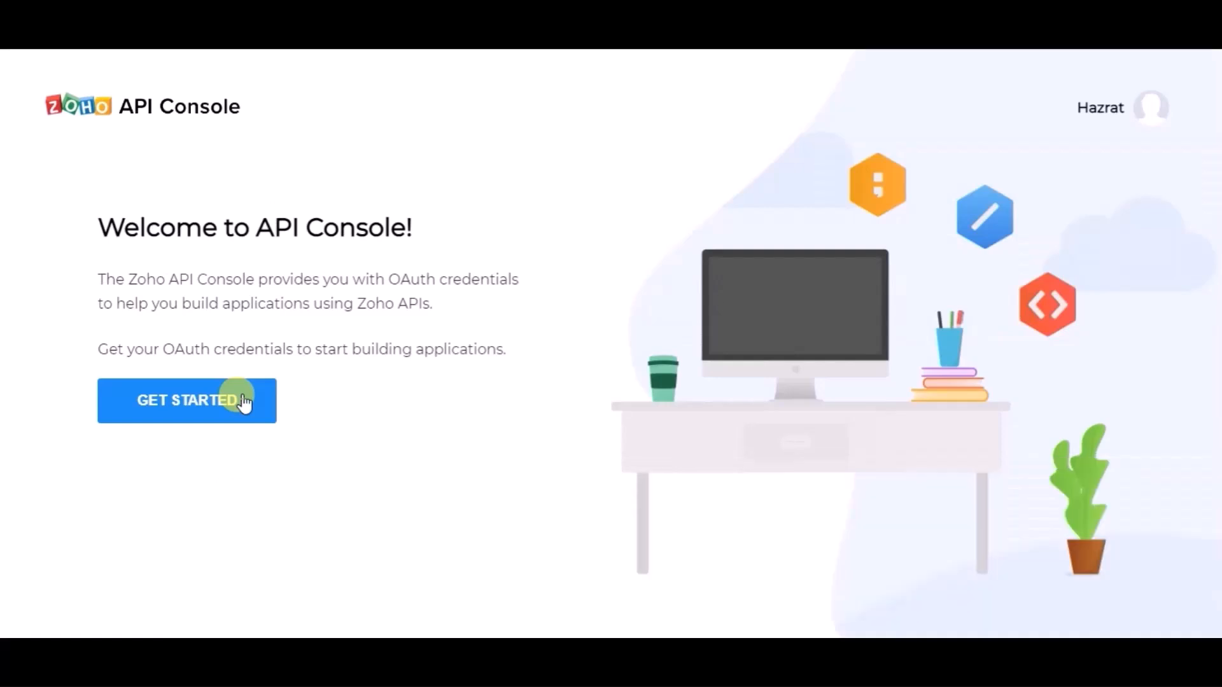
# Step: Start a new server-based application client in the API Console named Bit Integrations
pyautogui.click(244, 403)
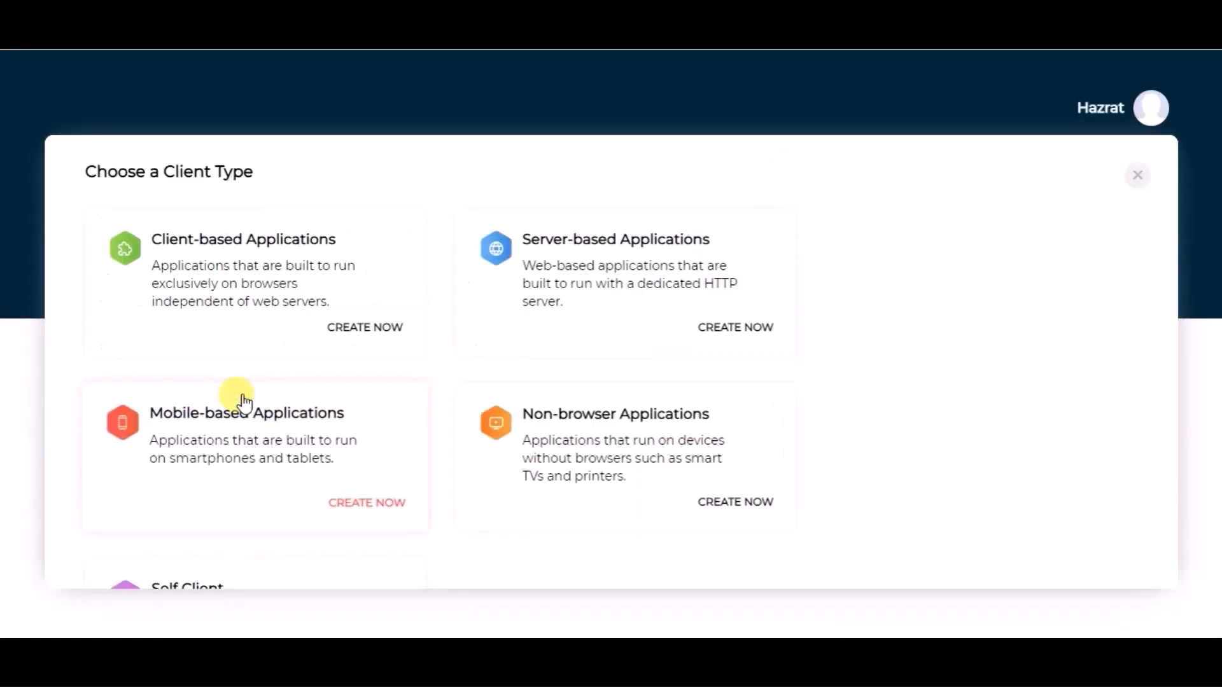
pyautogui.click(563, 274)
pyautogui.click(182, 333)
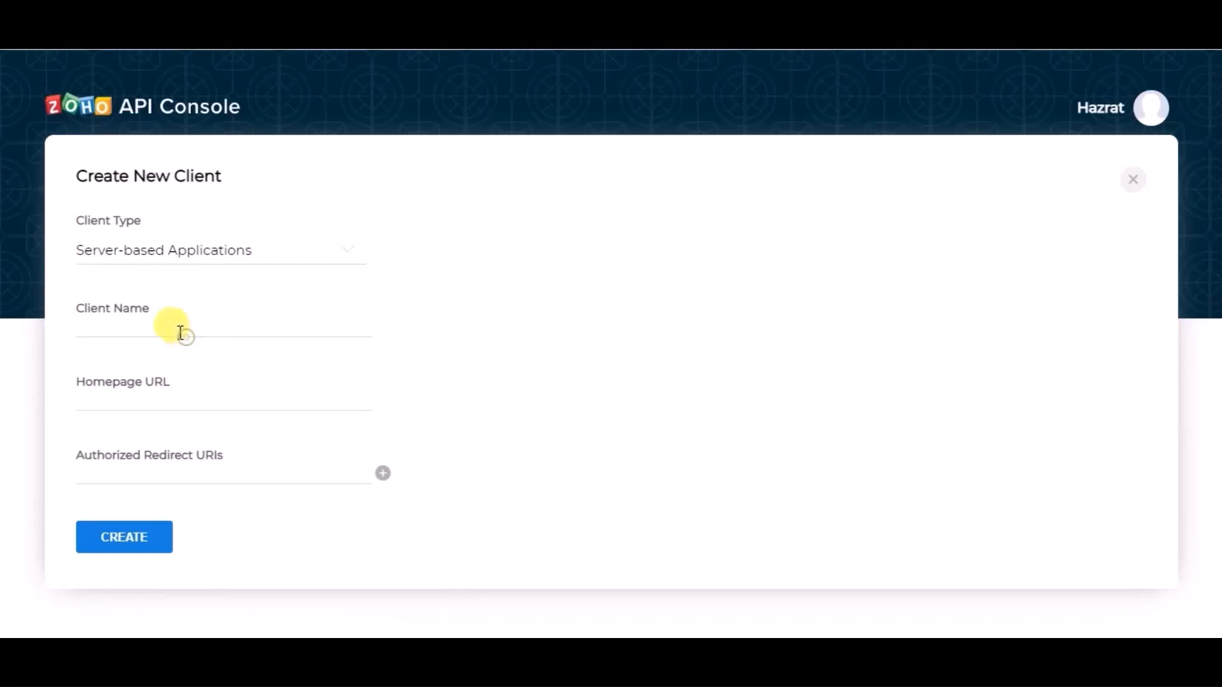
pyautogui.write('Bit Inte')
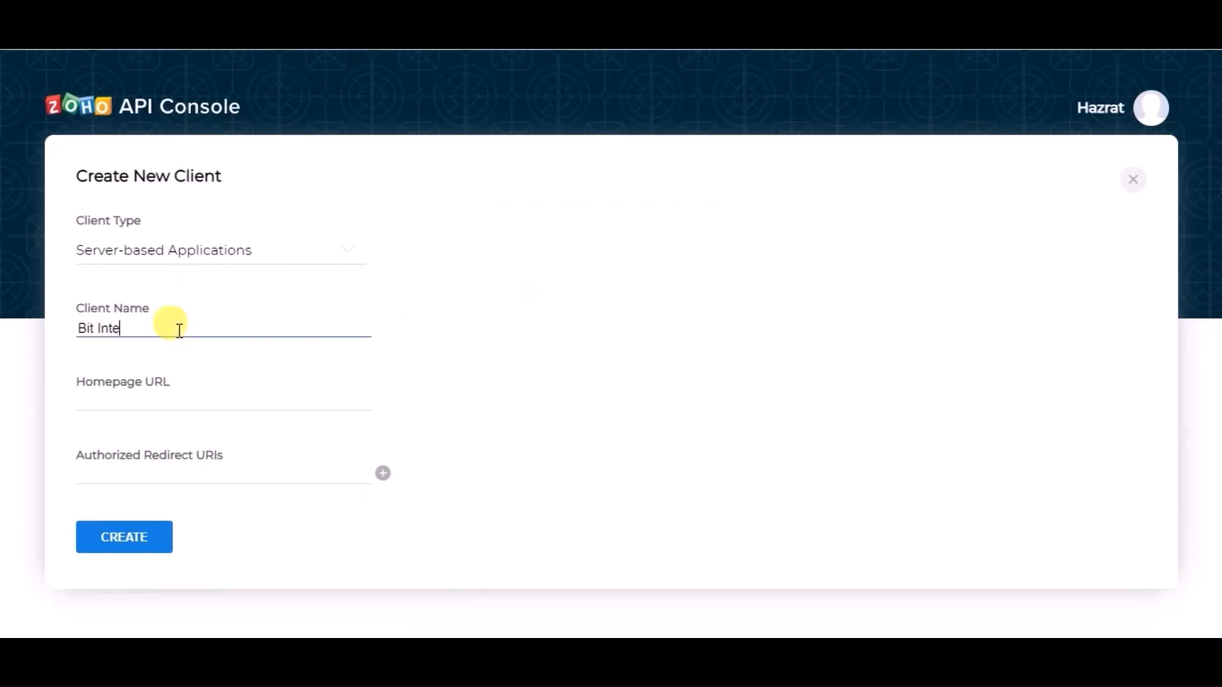
pyautogui.write('grations')
# Step: Copy the integration's homepage URL into the client's Homepage URL field
pyautogui.click(164, 397)
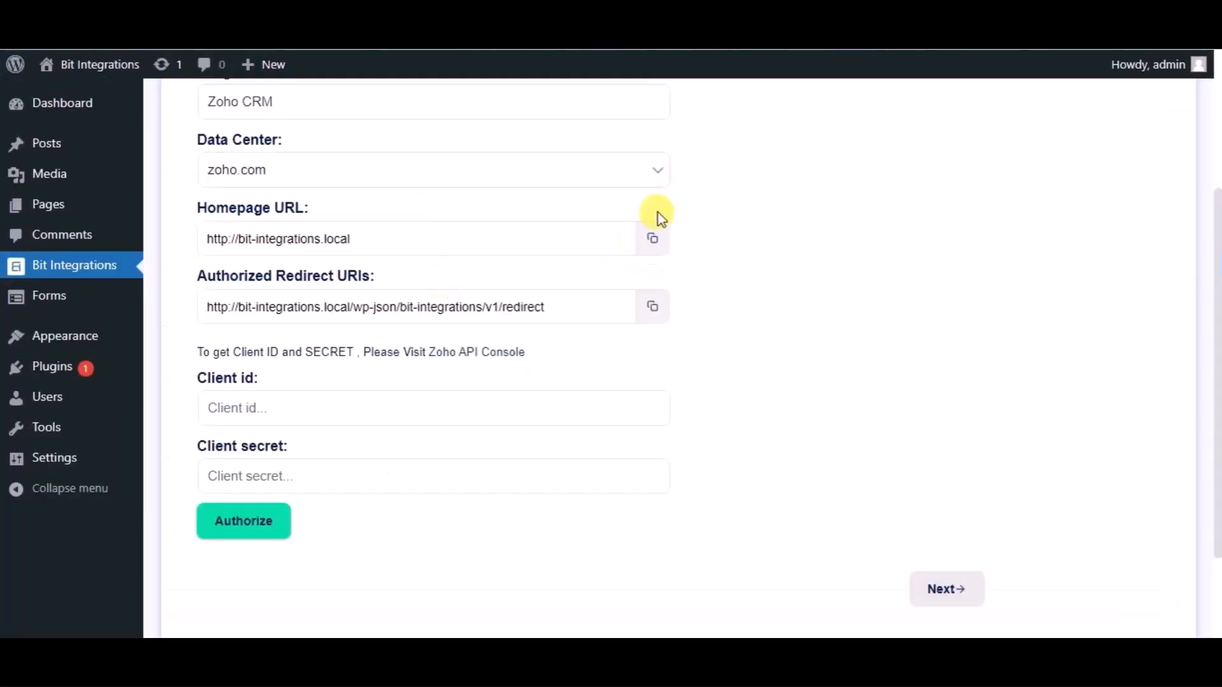
pyautogui.click(655, 240)
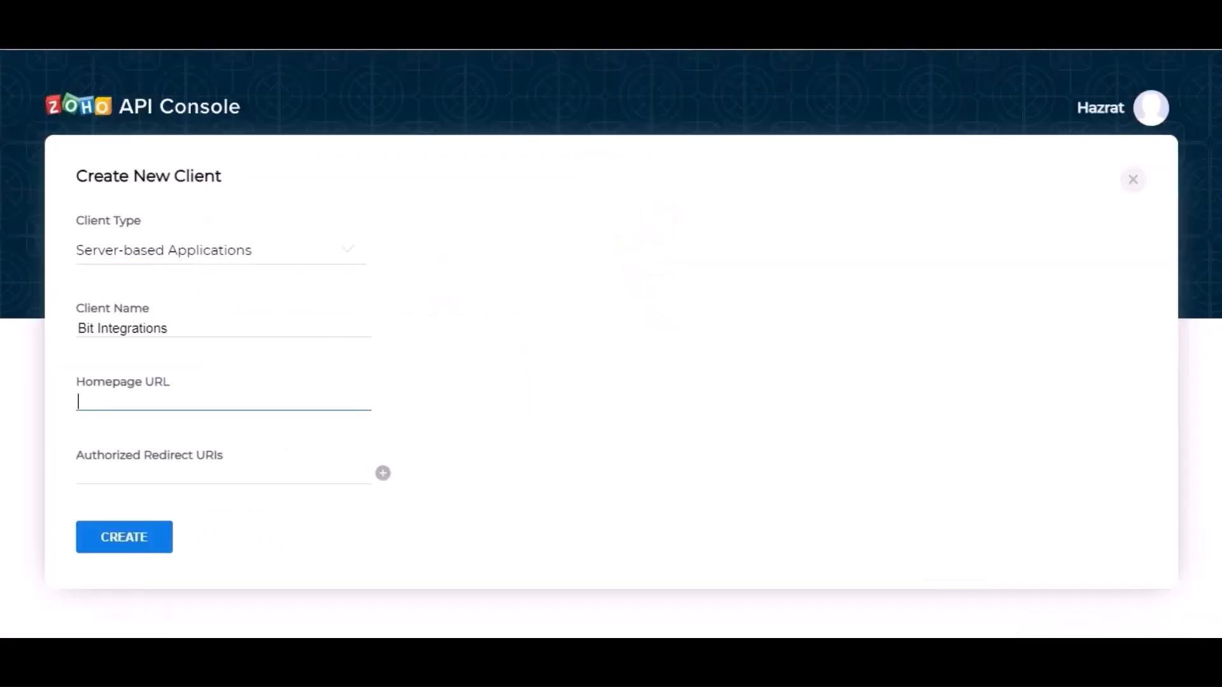
pyautogui.hotkey('ctrl', 'v')
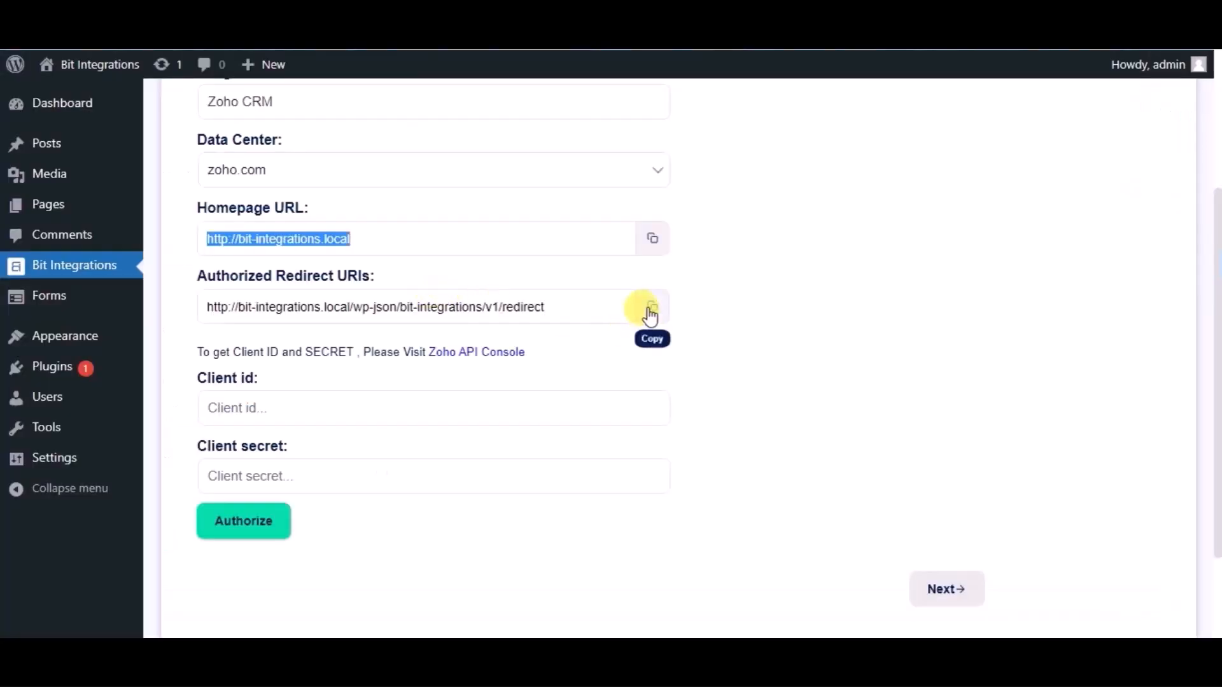
# Step: Copy the authorized redirect URI into the client's redirect URI field and create the client
pyautogui.click(648, 309)
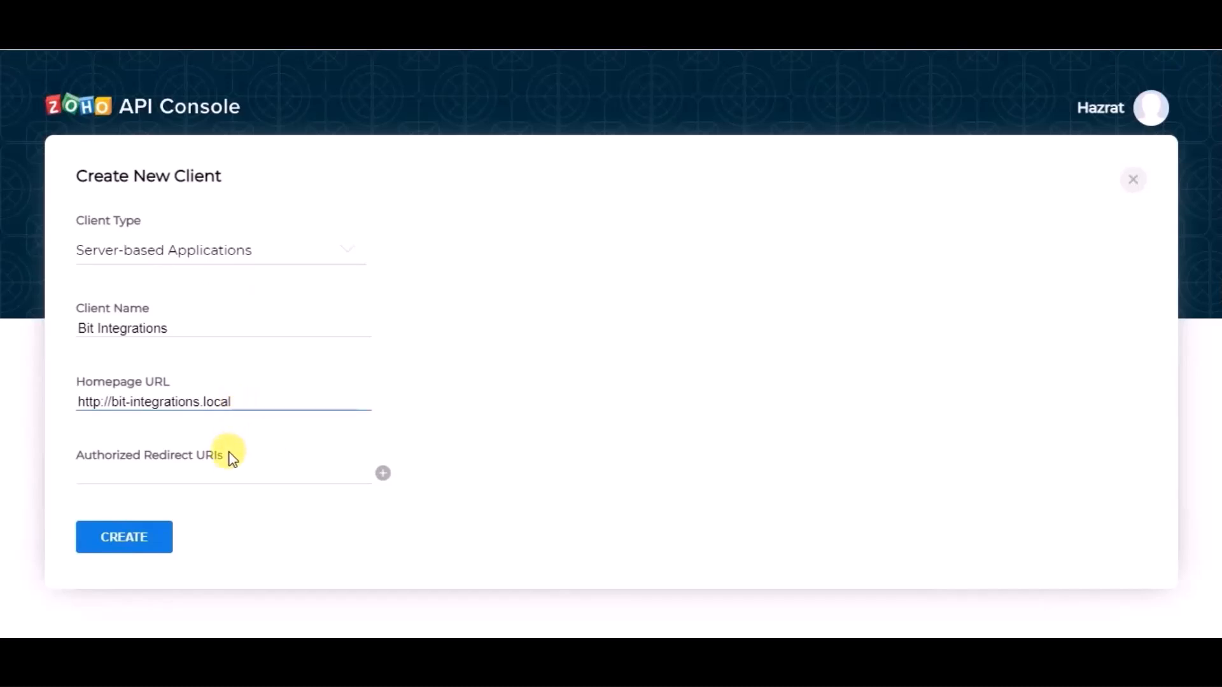
pyautogui.click(220, 471)
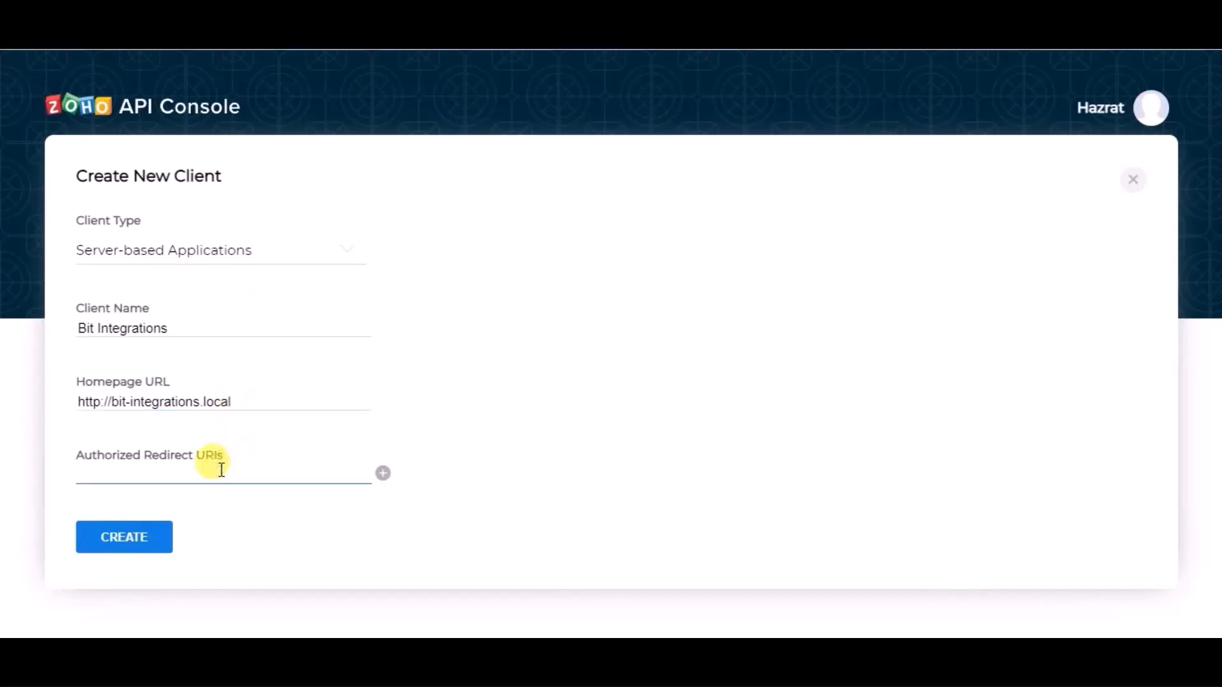
pyautogui.hotkey('ctrl', 'v')
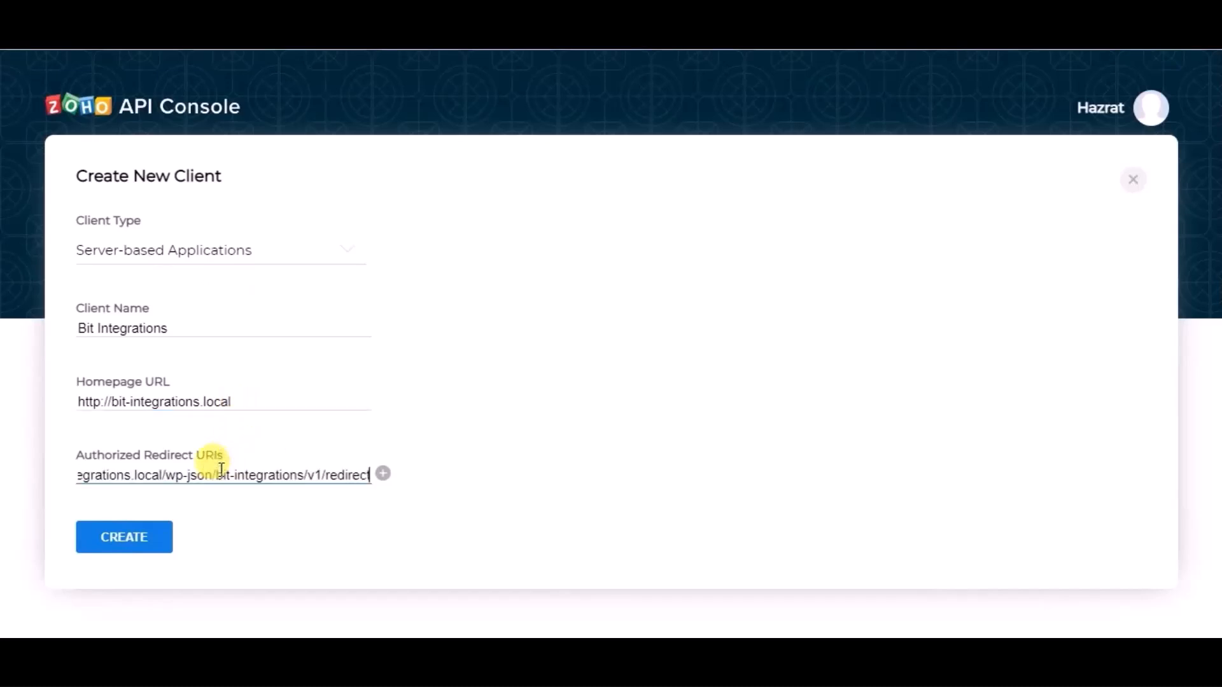
pyautogui.click(164, 546)
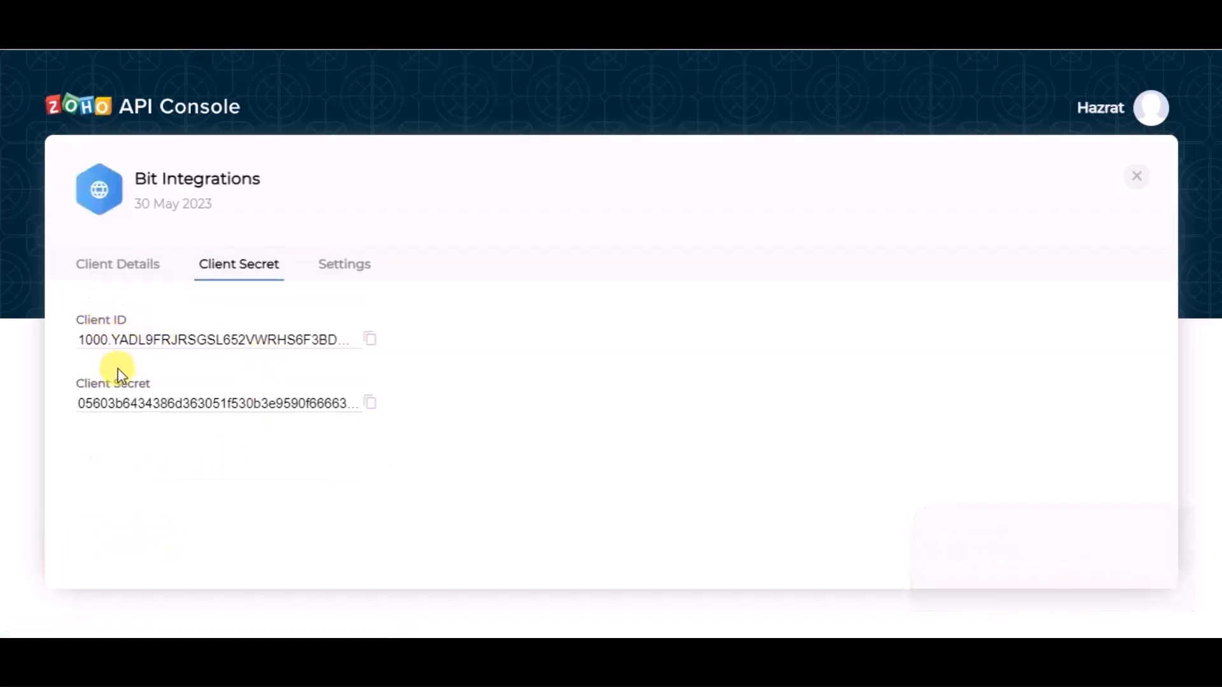
# Step: Copy the generated client ID from the API Console into the integration's Client id field
pyautogui.click(370, 338)
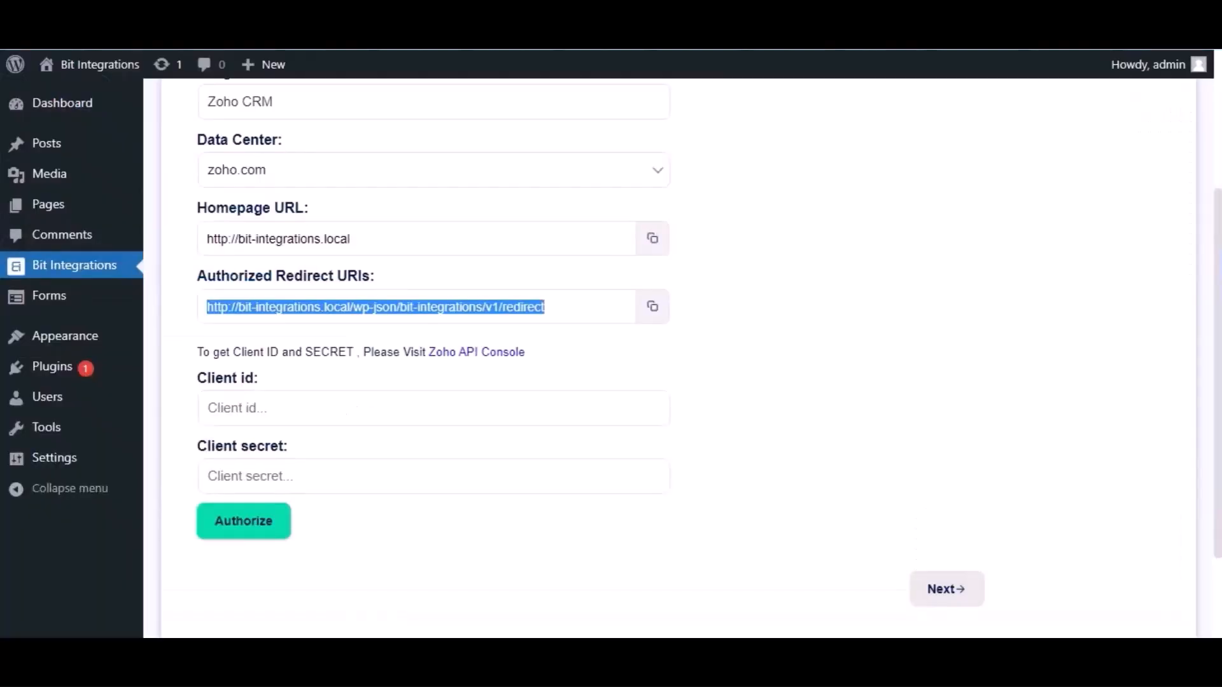
pyautogui.click(291, 408)
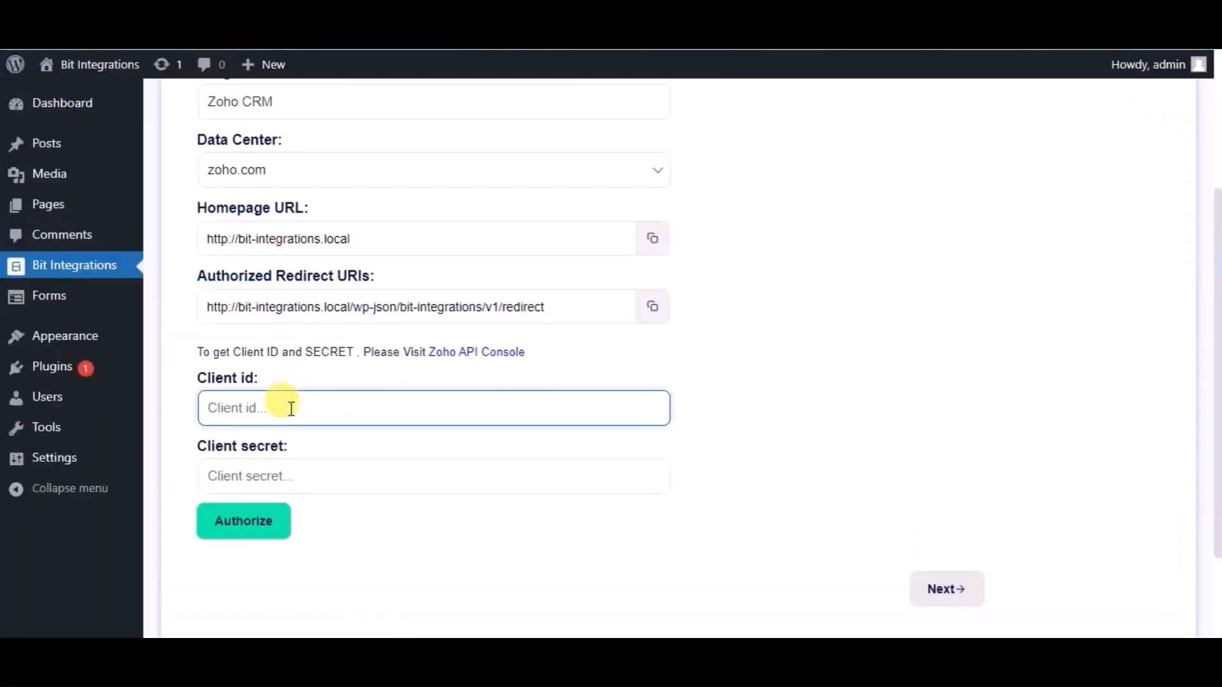
pyautogui.hotkey('ctrl', 'v')
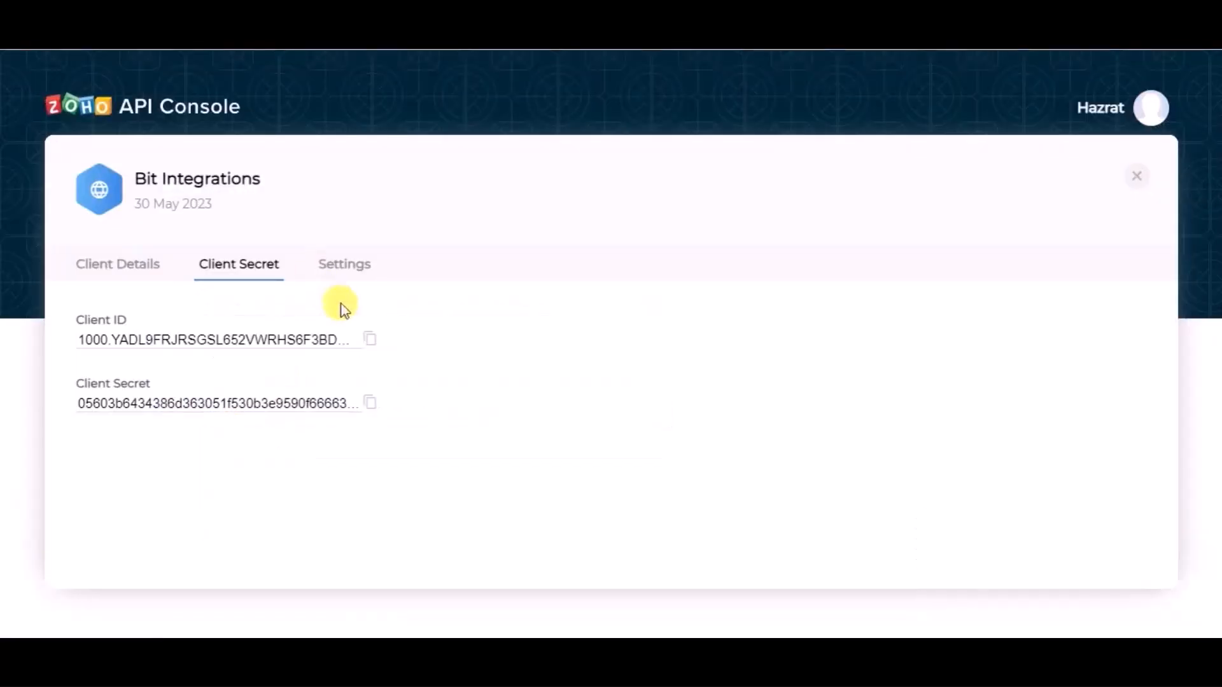
# Step: Copy the client secret from the API Console into the integration's Client secret field
pyautogui.click(365, 401)
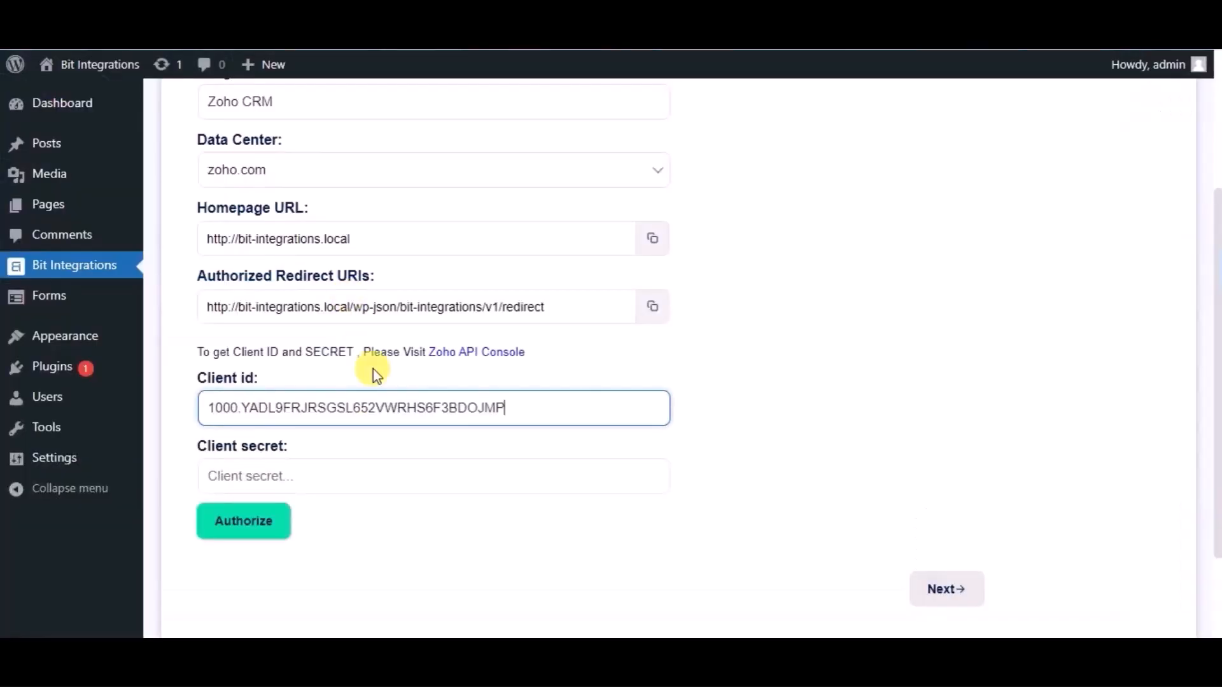
pyautogui.click(363, 479)
pyautogui.hotkey('ctrl', 'v')
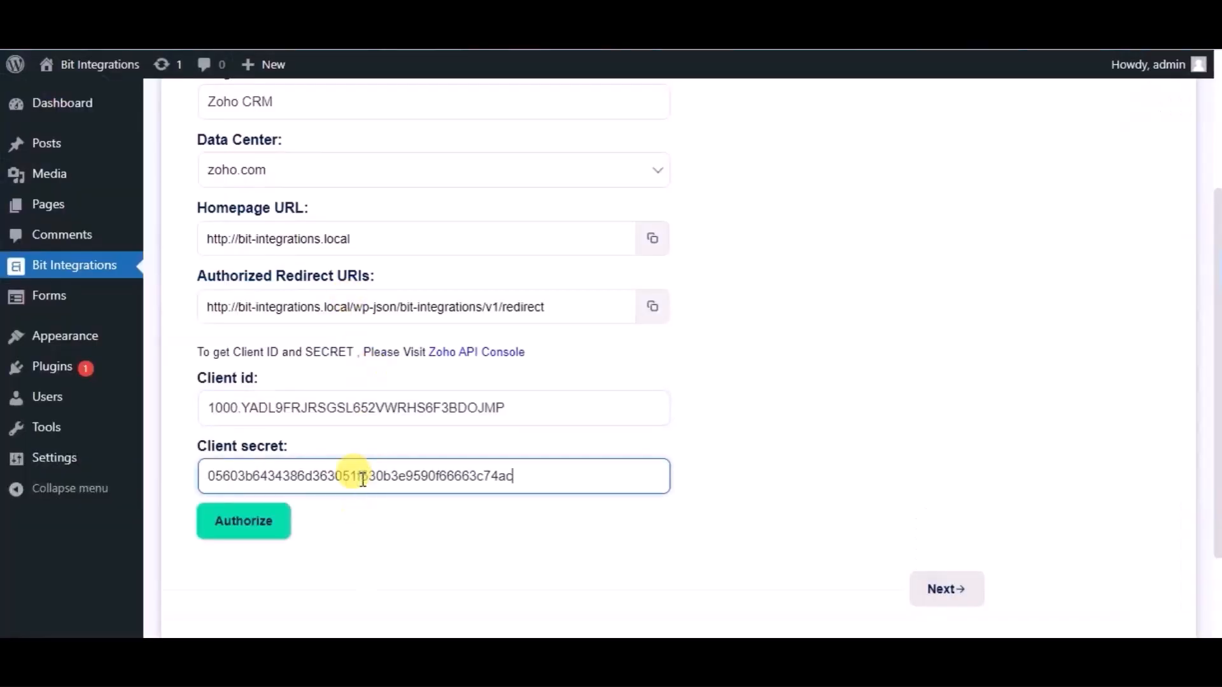
# Step: Authorize the Zoho connection, accept the access request, and continue to the integration settings
pyautogui.click(261, 538)
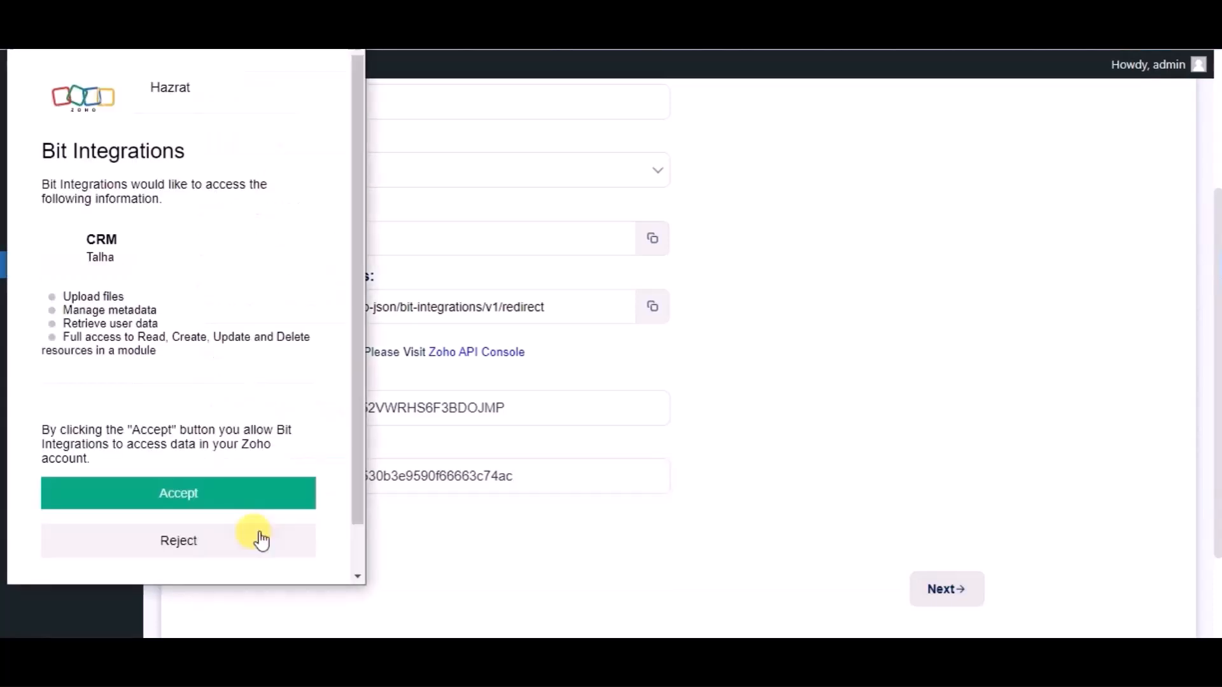
pyautogui.click(218, 506)
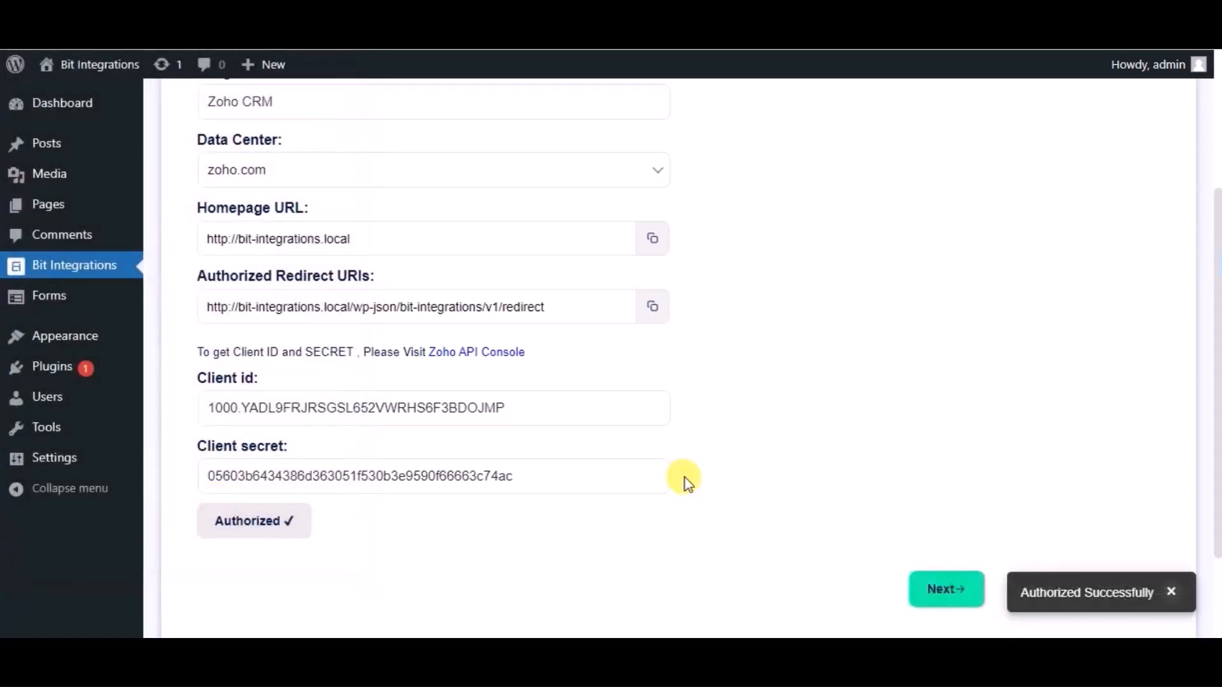
pyautogui.scroll(-2, 682, 479)
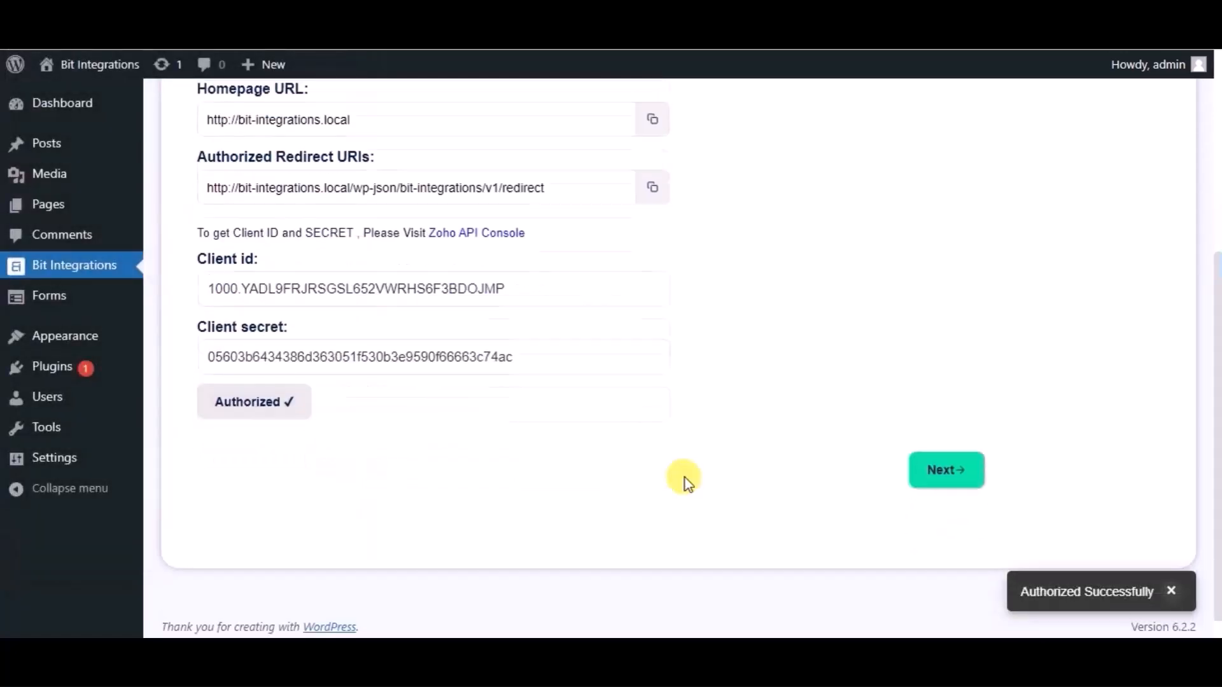
pyautogui.click(959, 469)
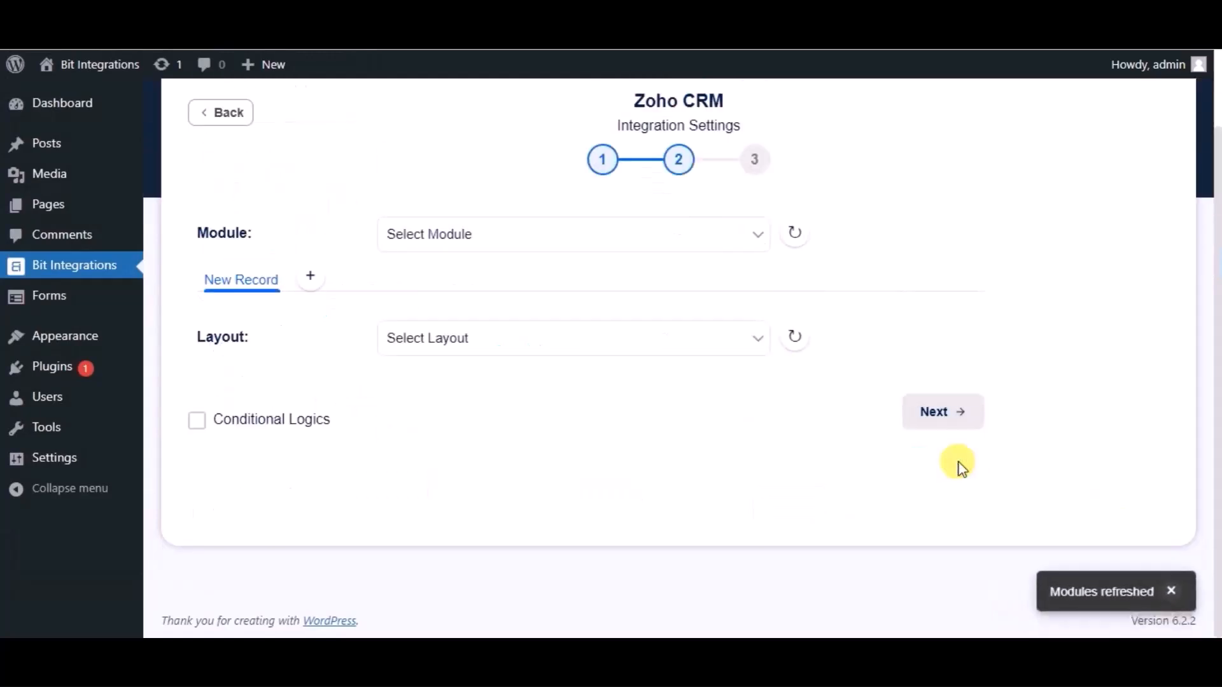
# Step: Choose the Leads module and map the form's Name field to the Last Name Zoho field
pyautogui.click(602, 252)
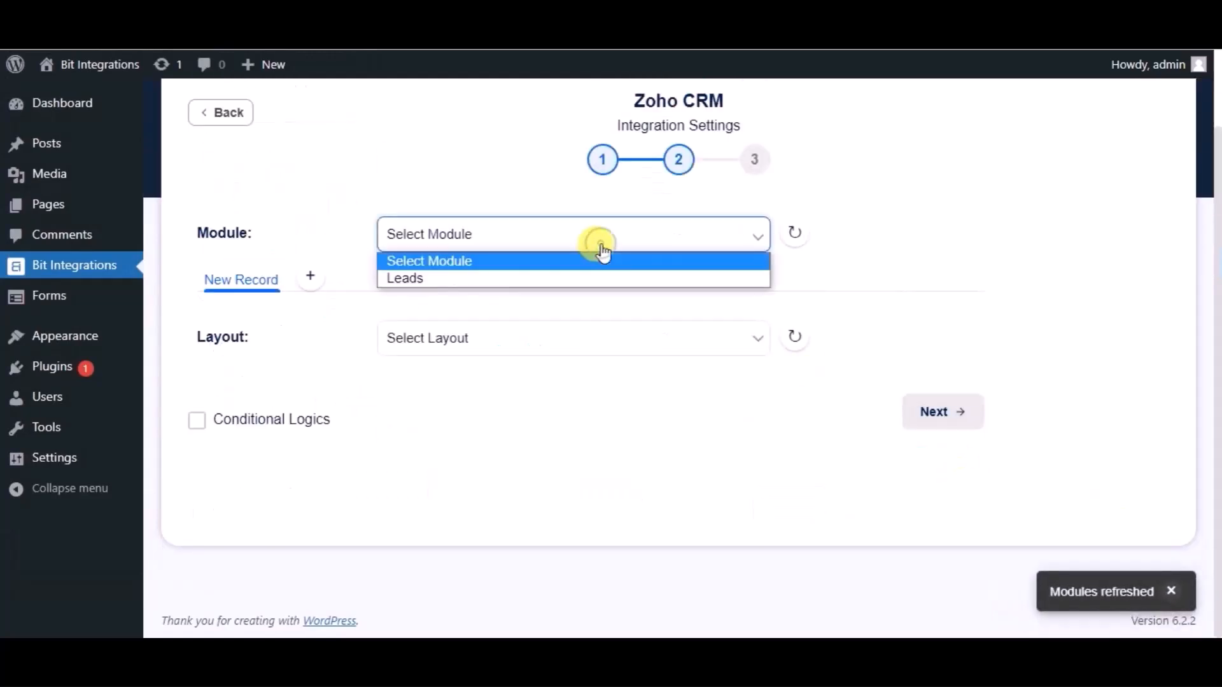
pyautogui.click(493, 277)
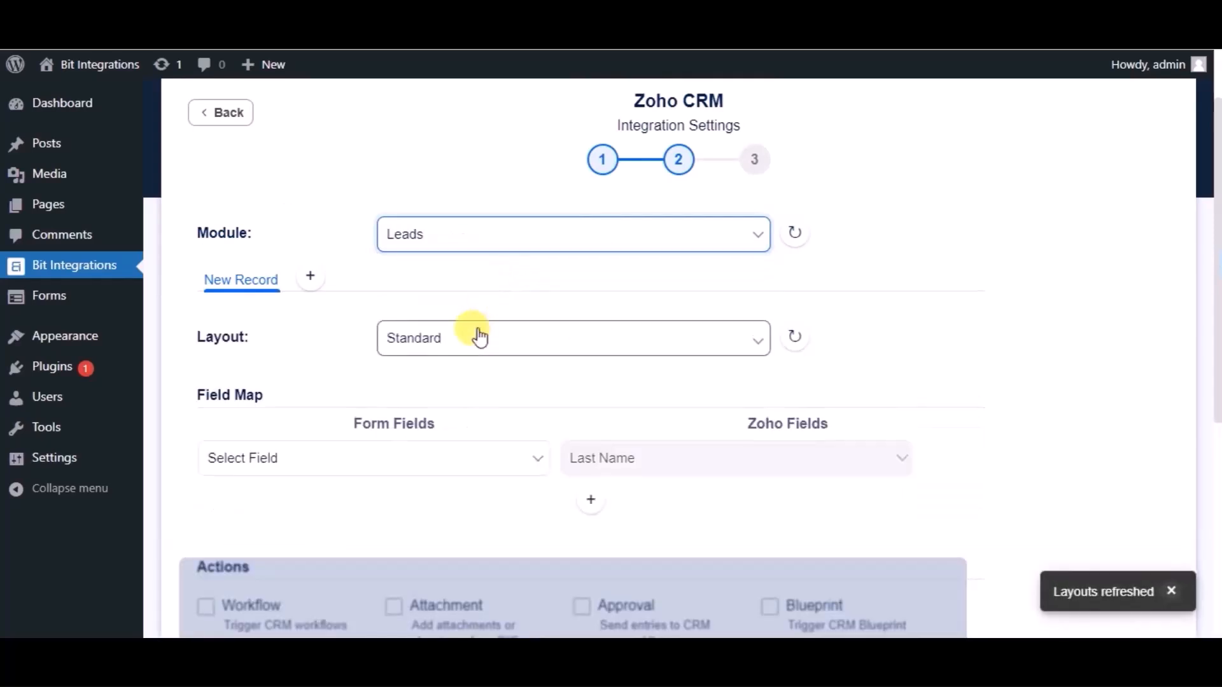
pyautogui.scroll(-2, 479, 337)
pyautogui.click(432, 349)
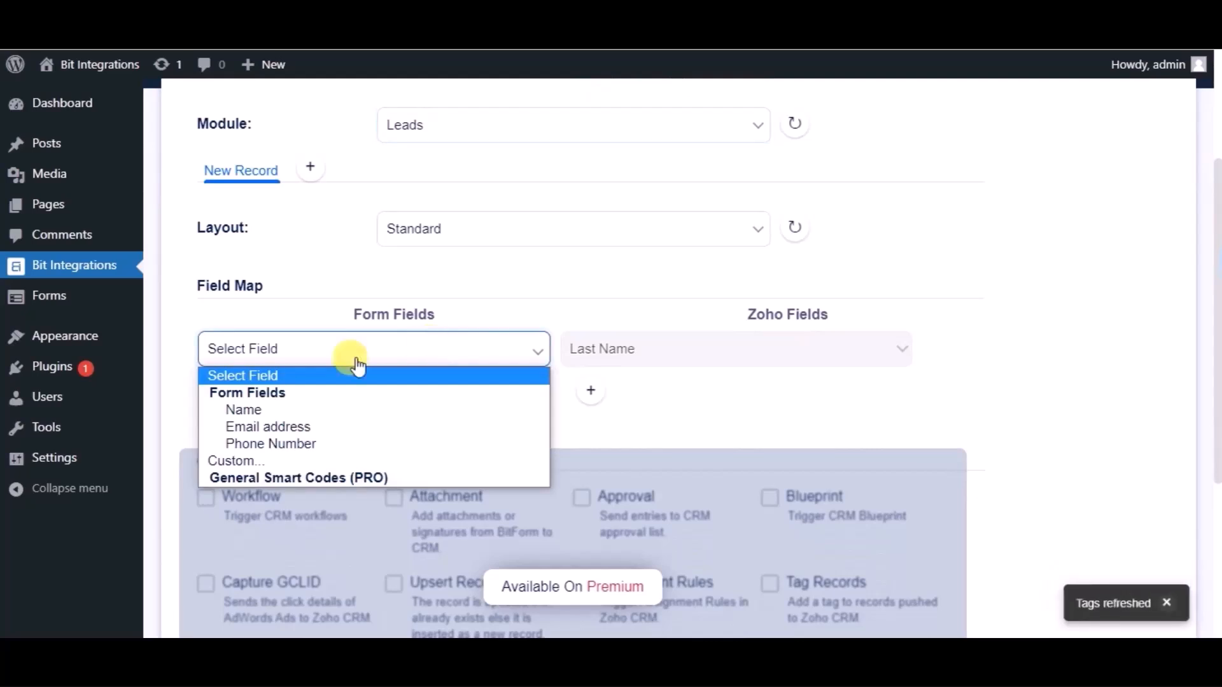
pyautogui.click(283, 409)
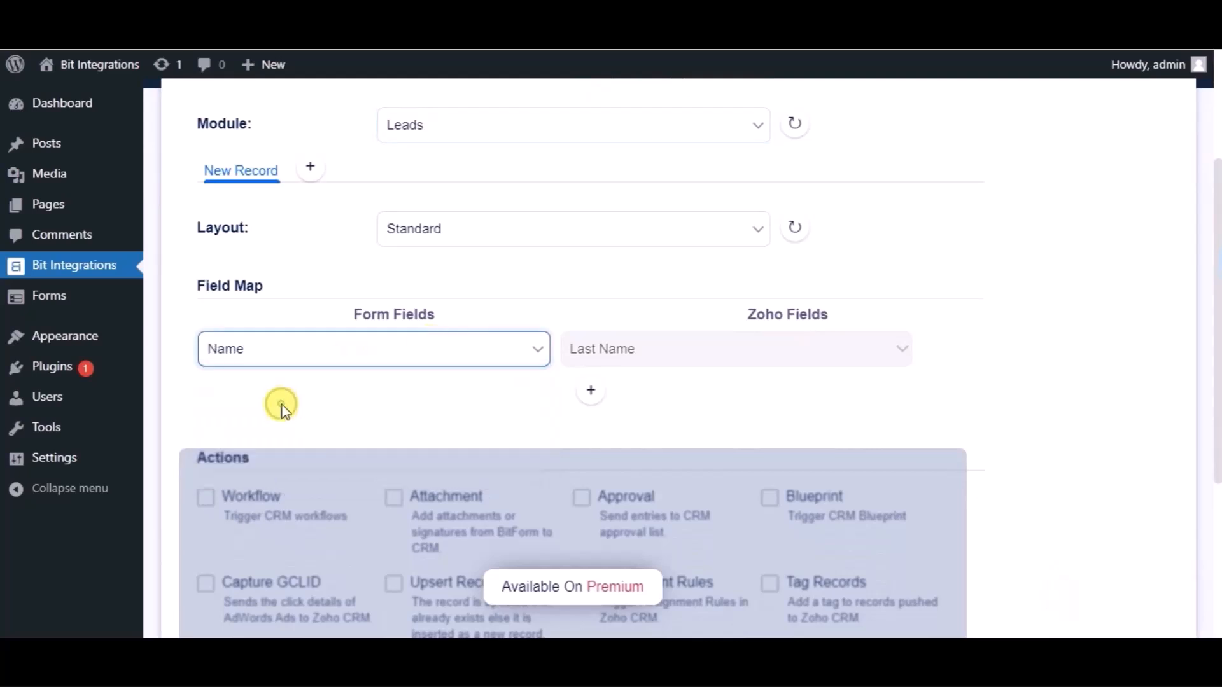
# Step: Add a field map row mapping the form's Email address to the Zoho Email field
pyautogui.click(588, 398)
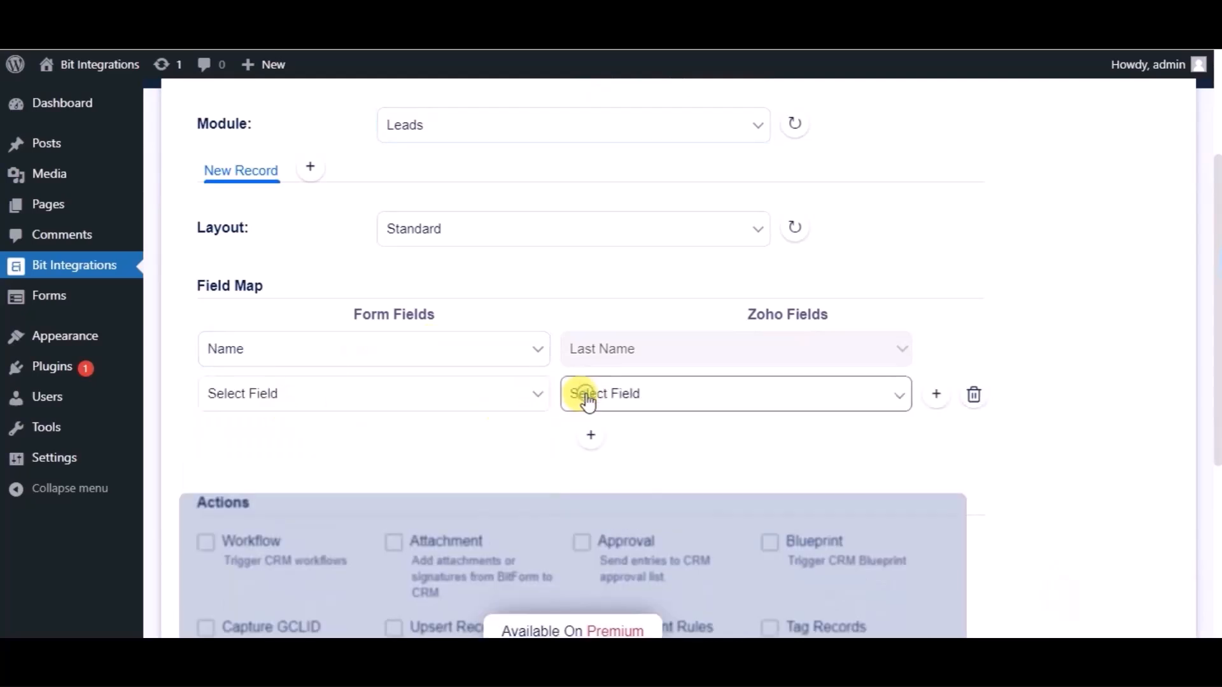
pyautogui.click(300, 410)
pyautogui.click(272, 471)
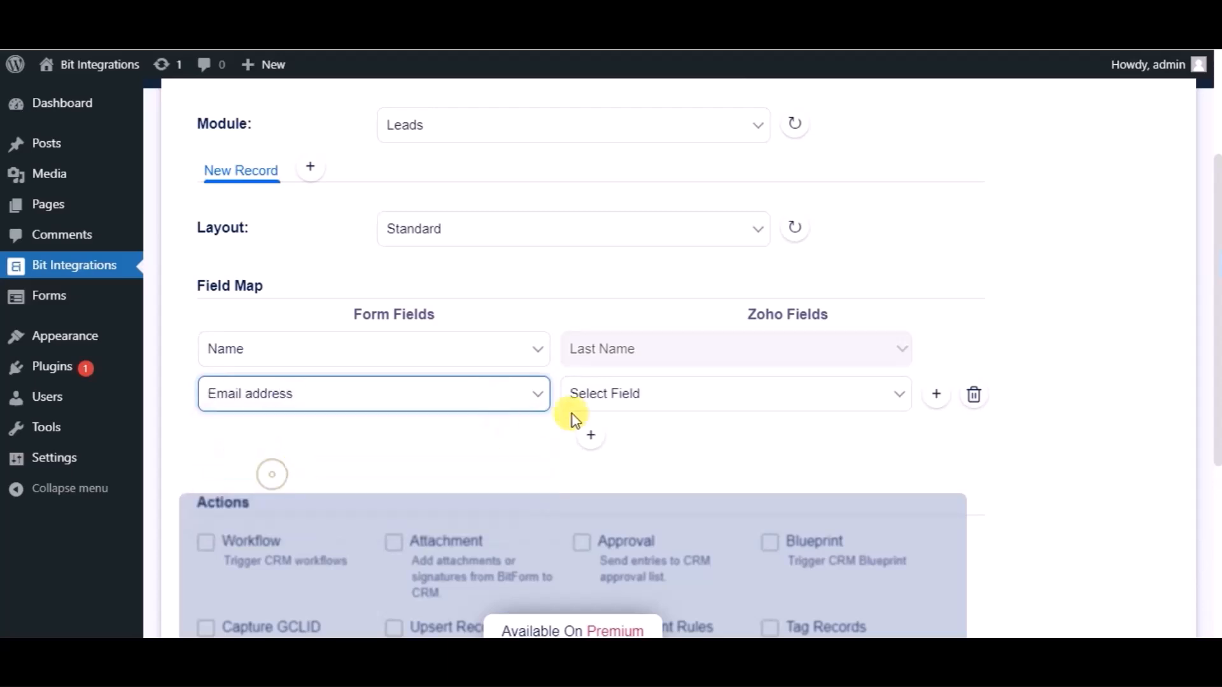
pyautogui.click(630, 398)
pyautogui.click(603, 438)
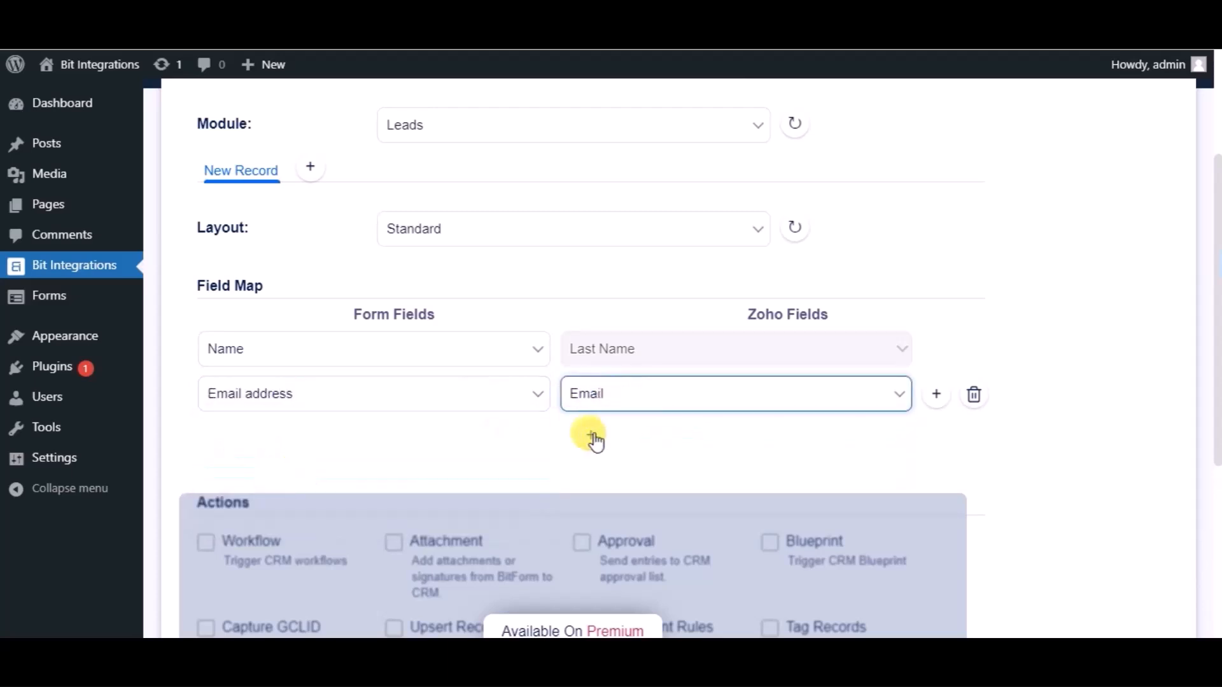
# Step: Add another field map row mapping the form's Phone Number to the Zoho Phone field
pyautogui.click(590, 437)
pyautogui.click(390, 440)
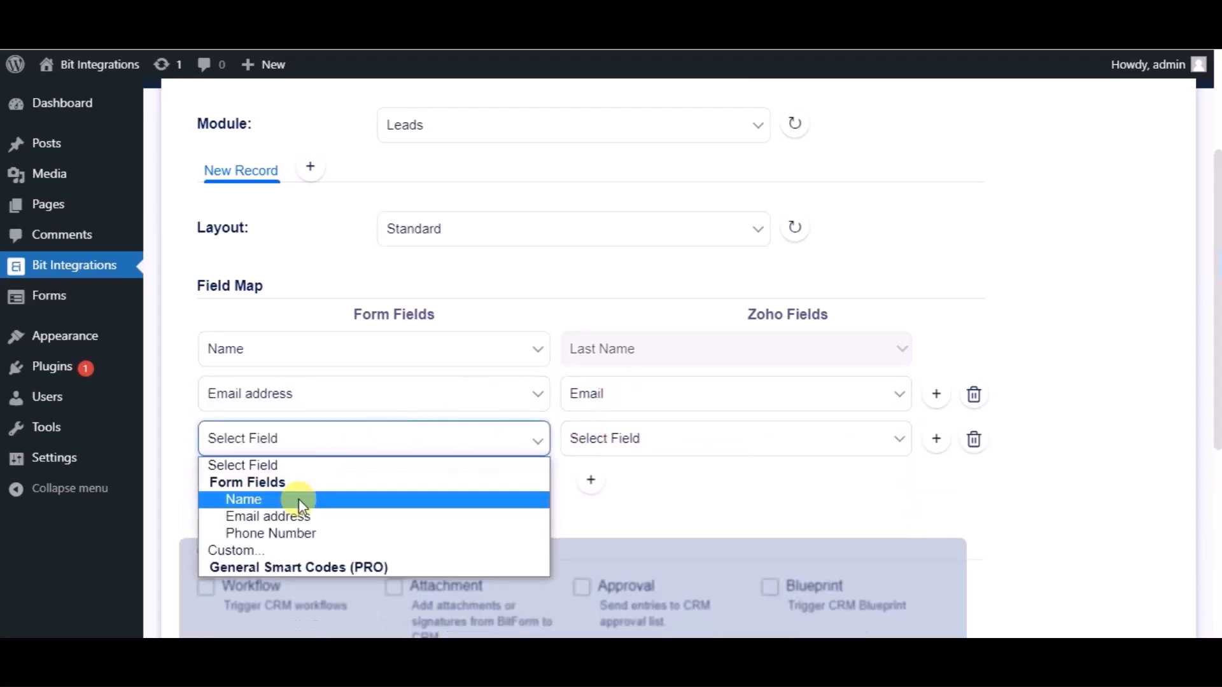
pyautogui.click(285, 534)
pyautogui.click(574, 447)
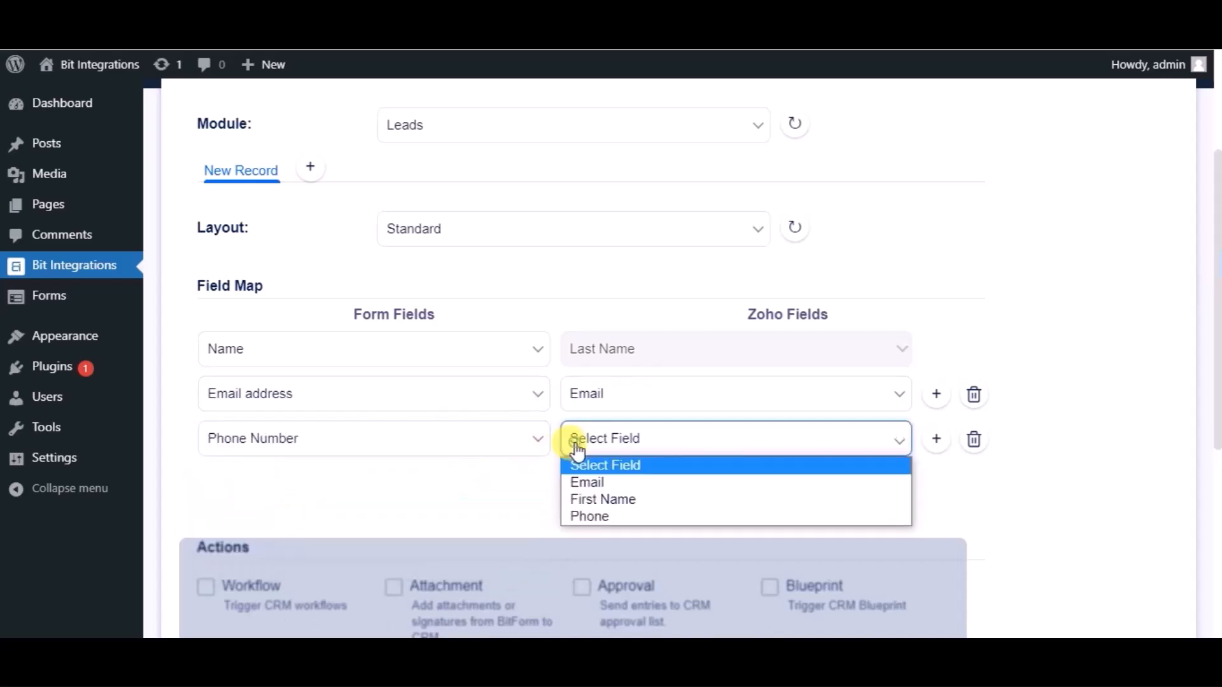
pyautogui.click(579, 517)
# Step: Proceed past the actions section and finish and save the integration
pyautogui.scroll(-3, 526, 494)
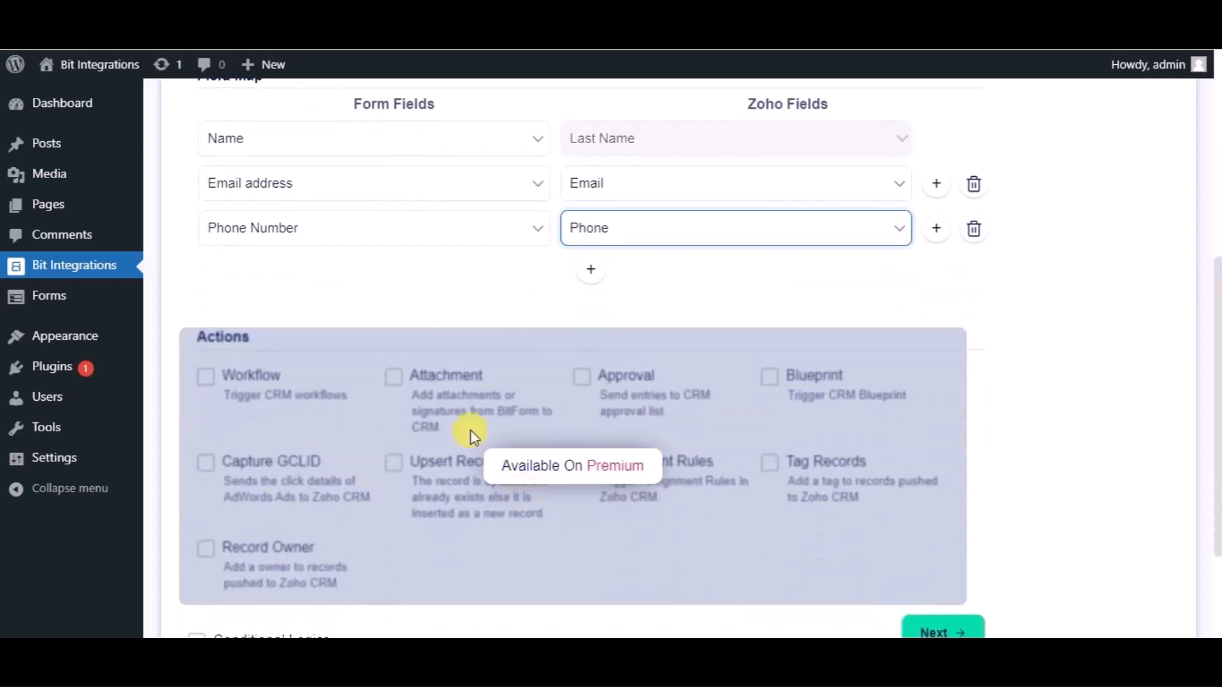
pyautogui.scroll(-2, 321, 428)
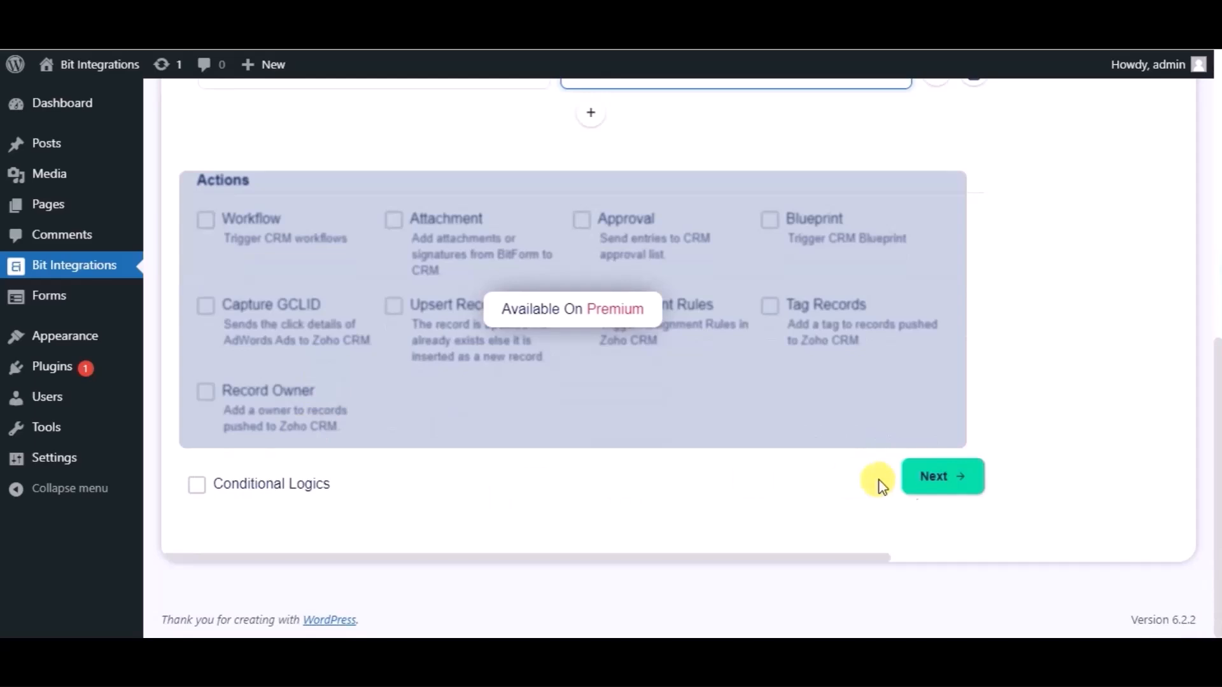
pyautogui.click(935, 486)
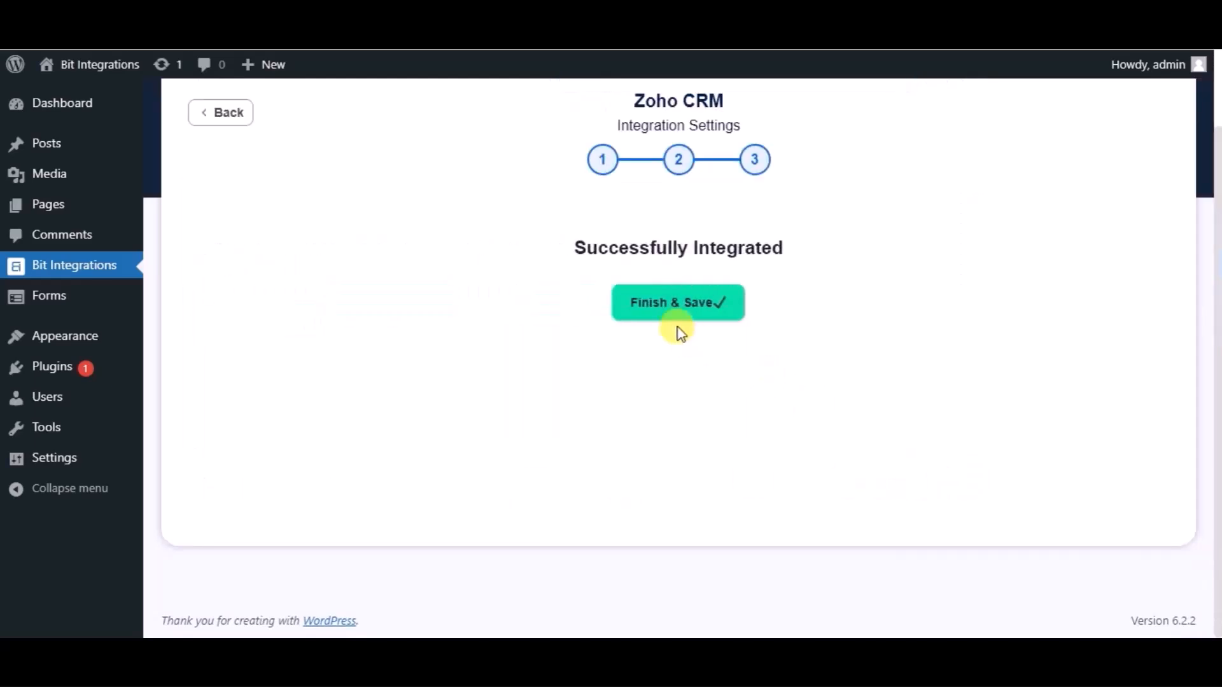
pyautogui.click(655, 304)
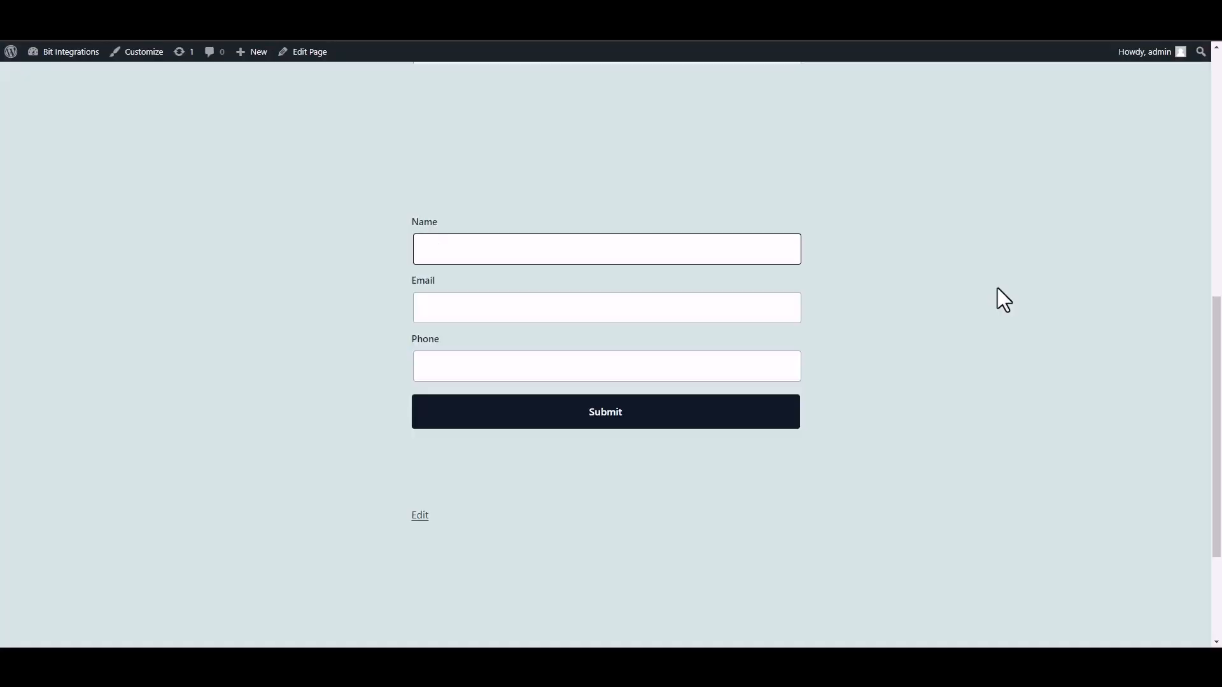
# Step: Enter Bit Integrations as the Name in the published Essential Blocks form
pyautogui.write('Bit INTEGRAT')
pyautogui.press('BackSpace')
pyautogui.press('BackSpace')
pyautogui.press('BackSpace')
pyautogui.press('BackSpace')
pyautogui.write('nter')
pyautogui.write('rat')
pyautogui.write('ions')
pyautogui.click(703, 312)
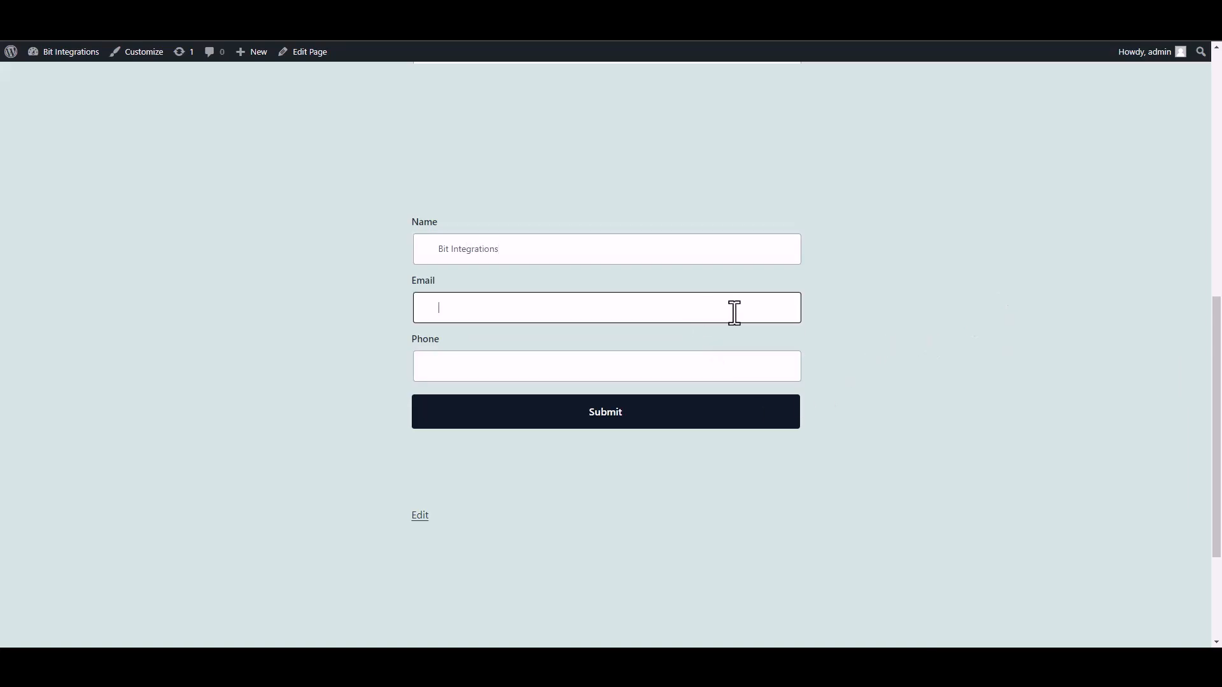
# Step: Fill in the form's Email field with a support e-mail address and the Phone field with a phone number
pyautogui.click(756, 370)
pyautogui.write('444555666')
# Step: Submit the test form entry
pyautogui.click(792, 417)
pyautogui.moveTo(417, 462); pyautogui.dragTo(677, 471)
pyautogui.click(873, 485)
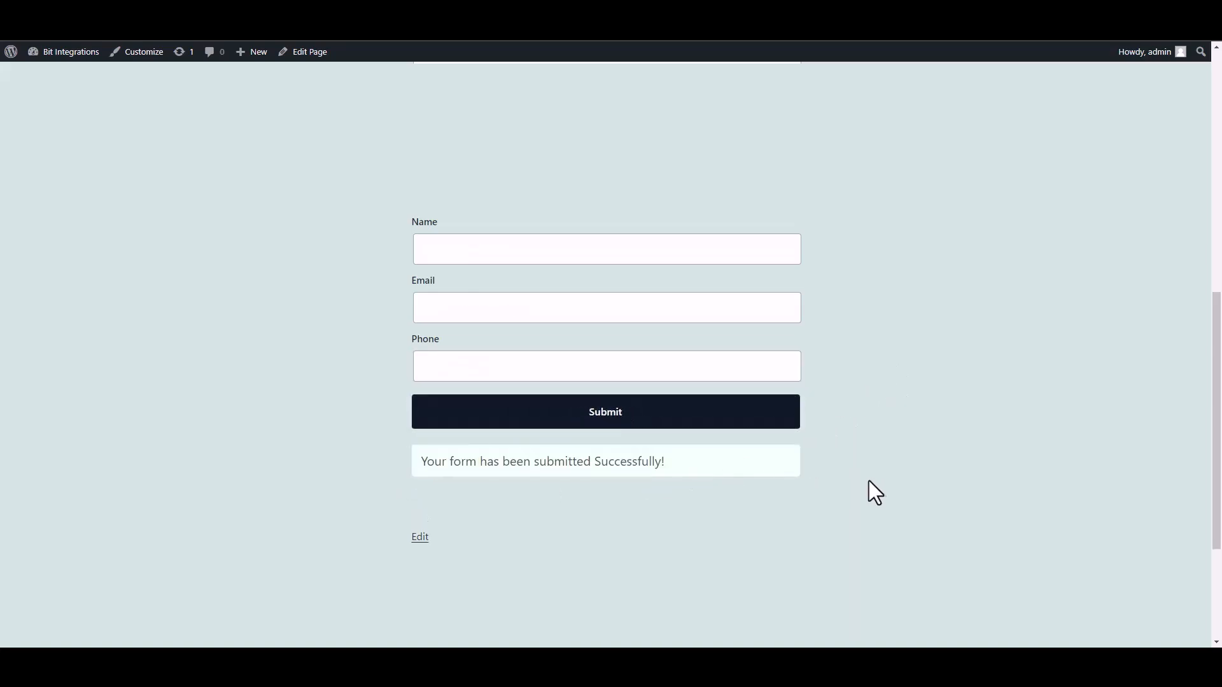